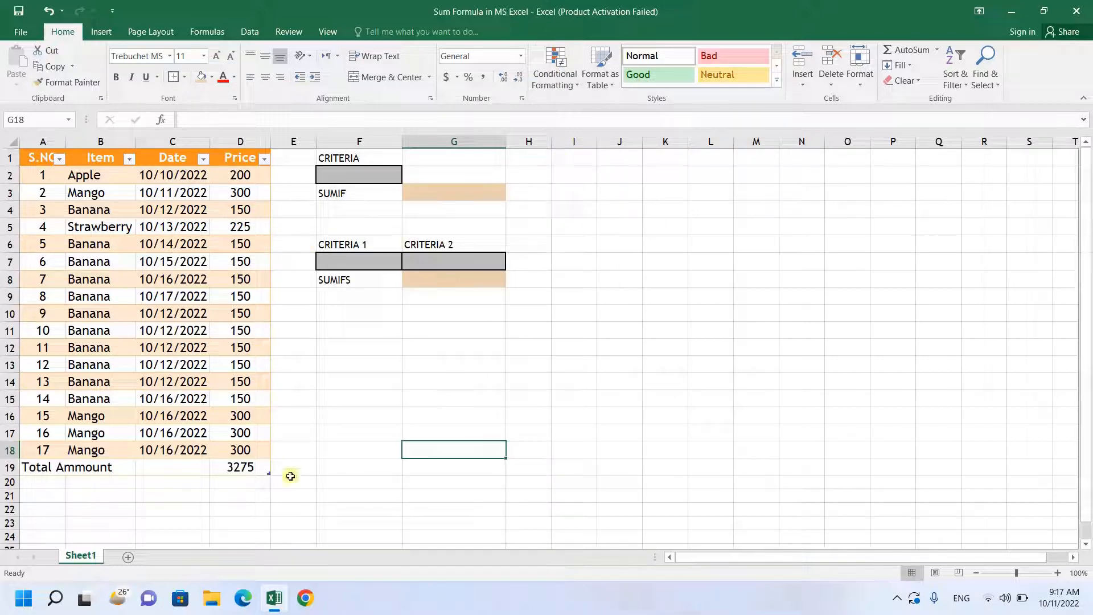
# - Inspect the formula behind the total in cell D19 without changing it
pyautogui.click(251, 466)
pyautogui.press('F2')
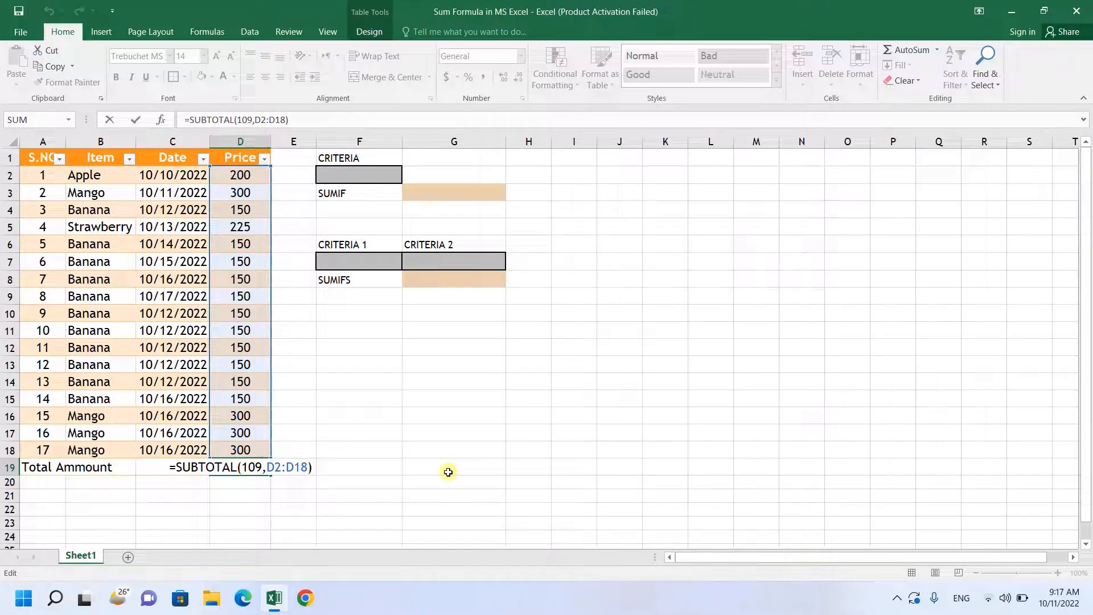
pyautogui.press('Escape')
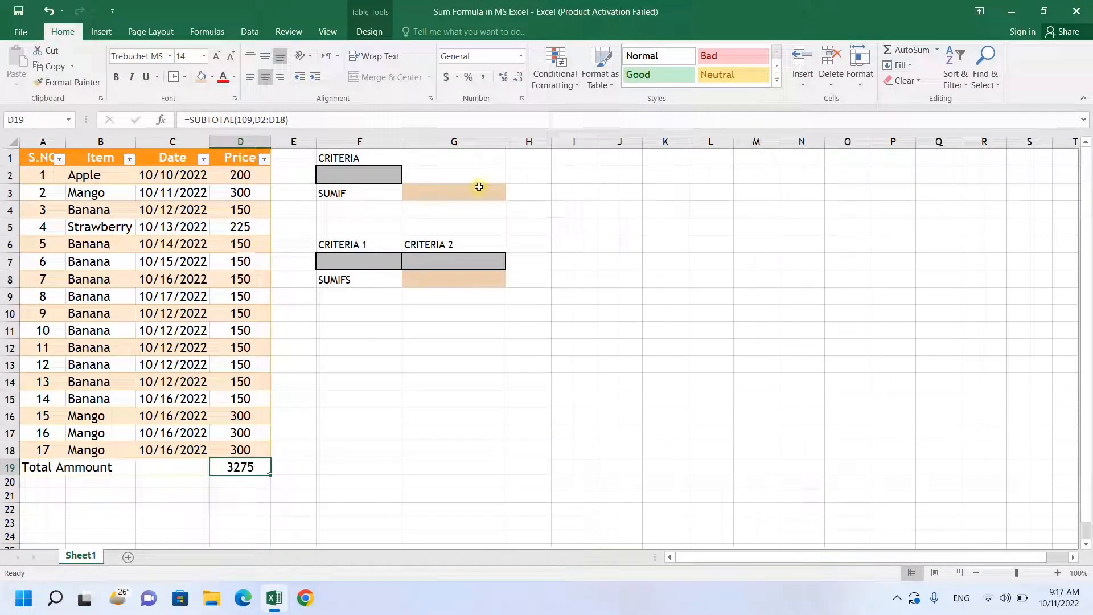
# - Enter the formula =SUMIF(B2:B18,F2,D2:D18) in cell G3
pyautogui.click(441, 195)
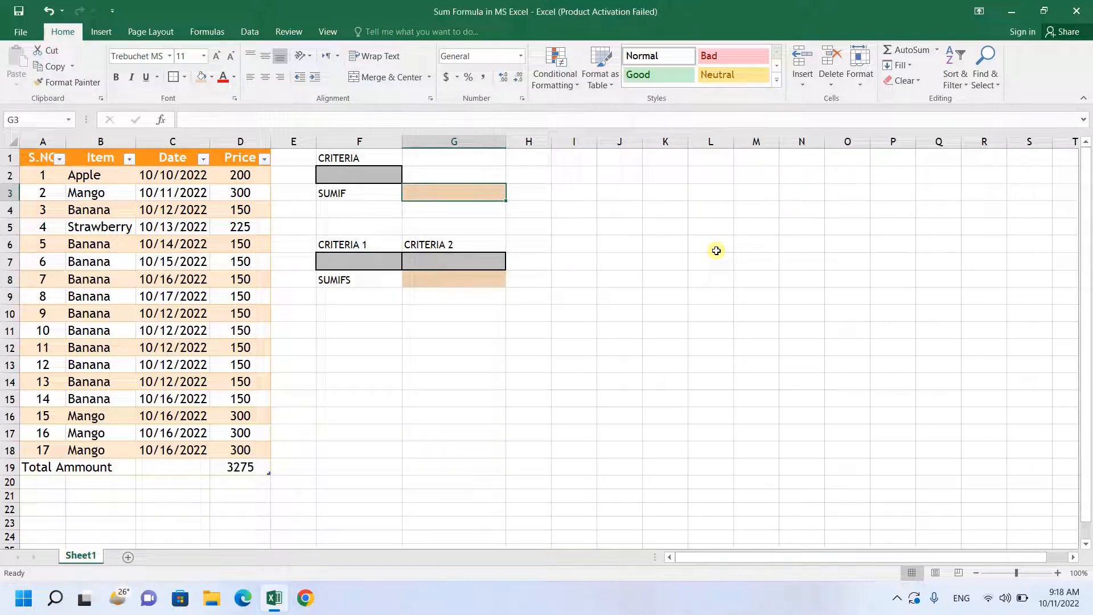
pyautogui.write('=')
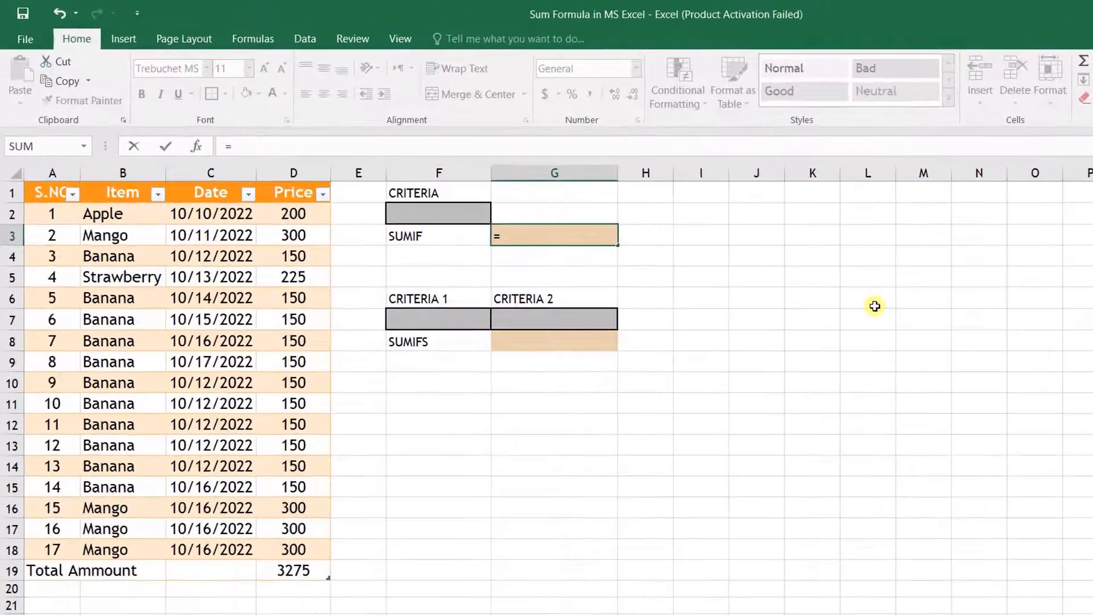
pyautogui.write('SUM')
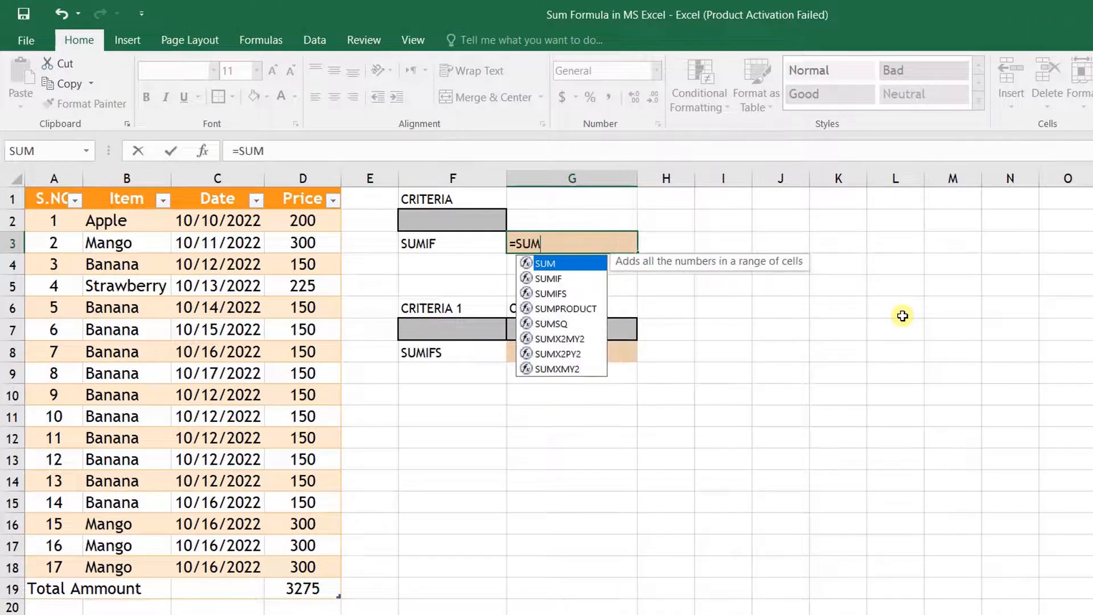
pyautogui.write('IF')
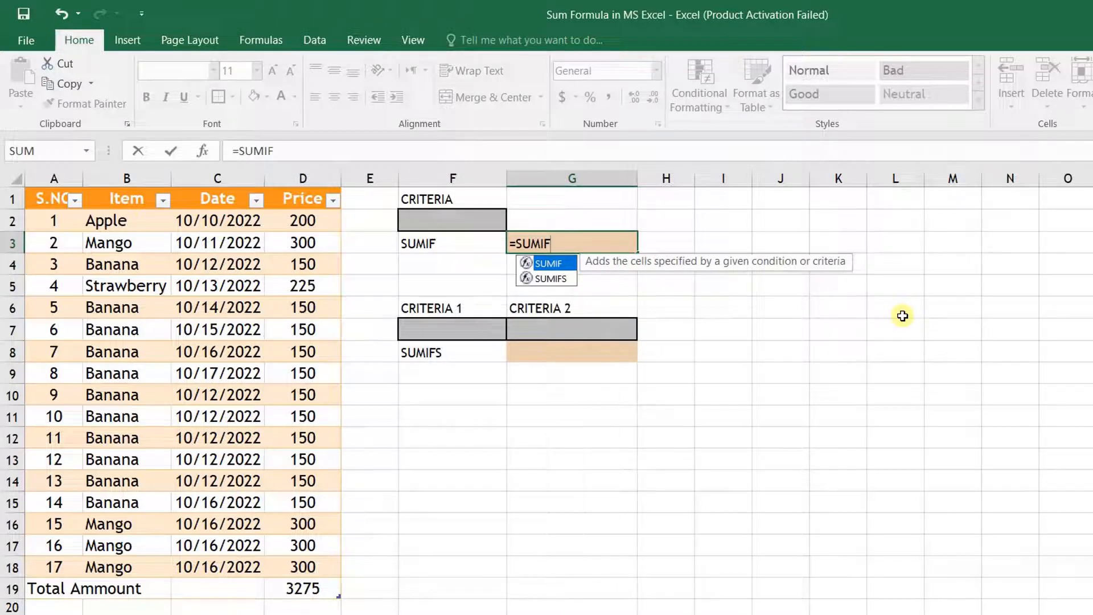
pyautogui.write('(')
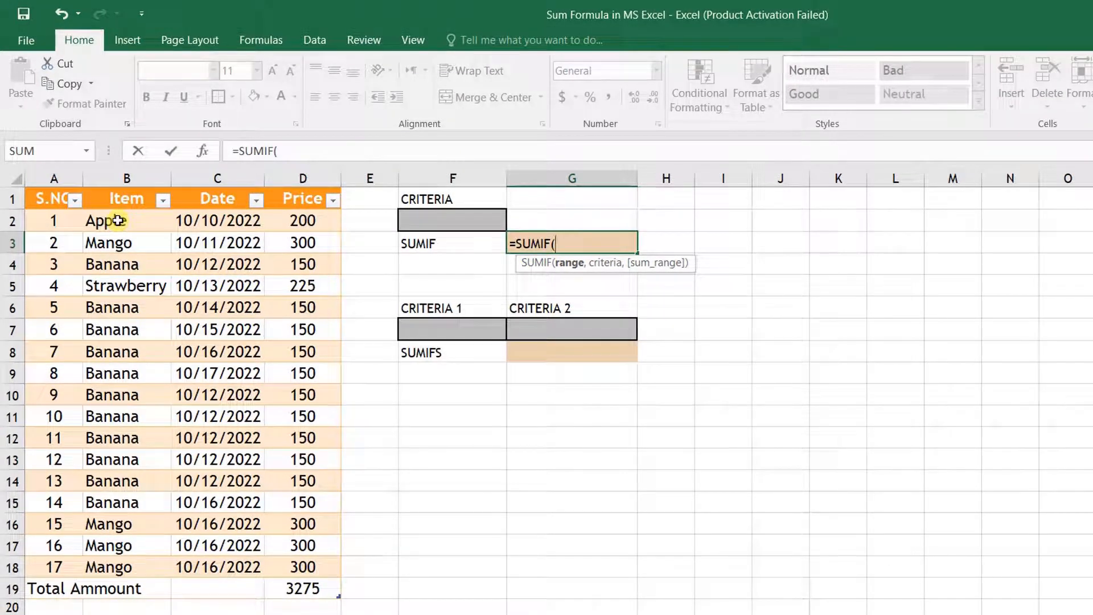
pyautogui.moveTo(129, 220); pyautogui.dragTo(103, 566)
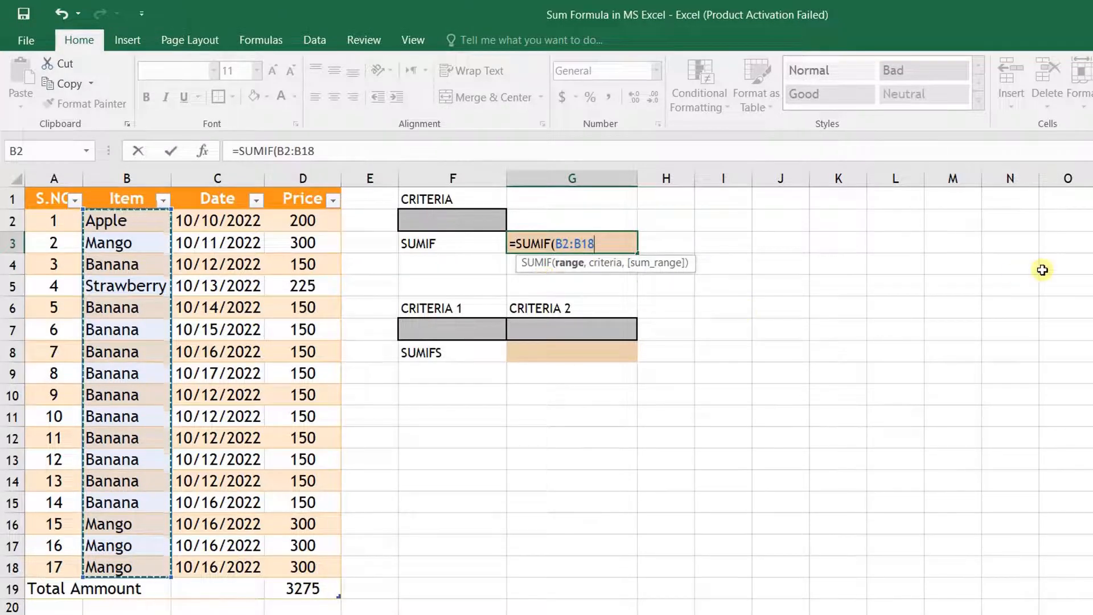
pyautogui.write(',')
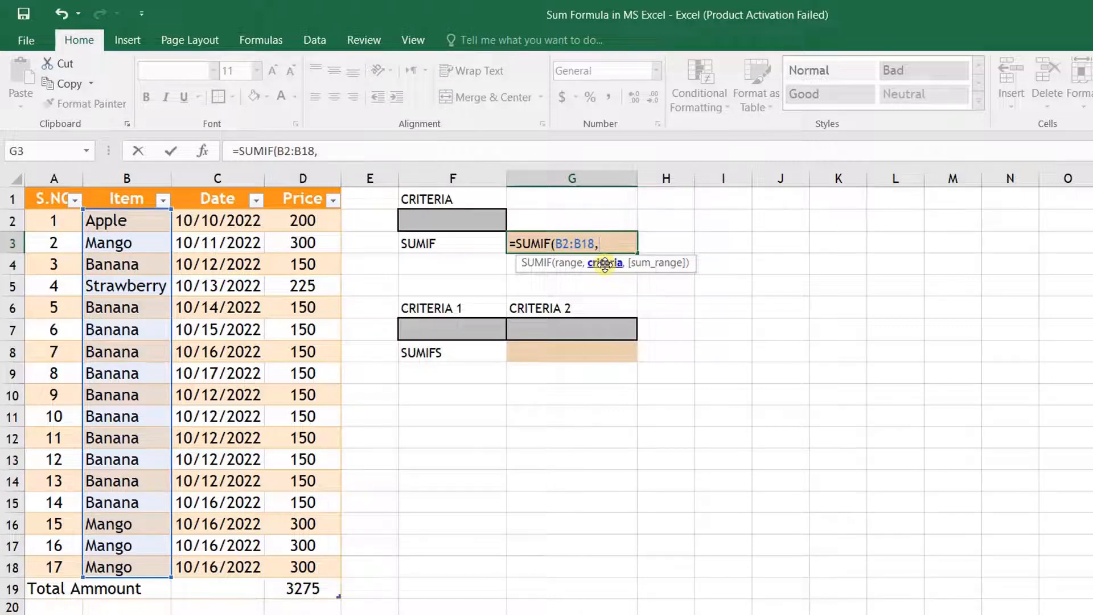
pyautogui.click(421, 218)
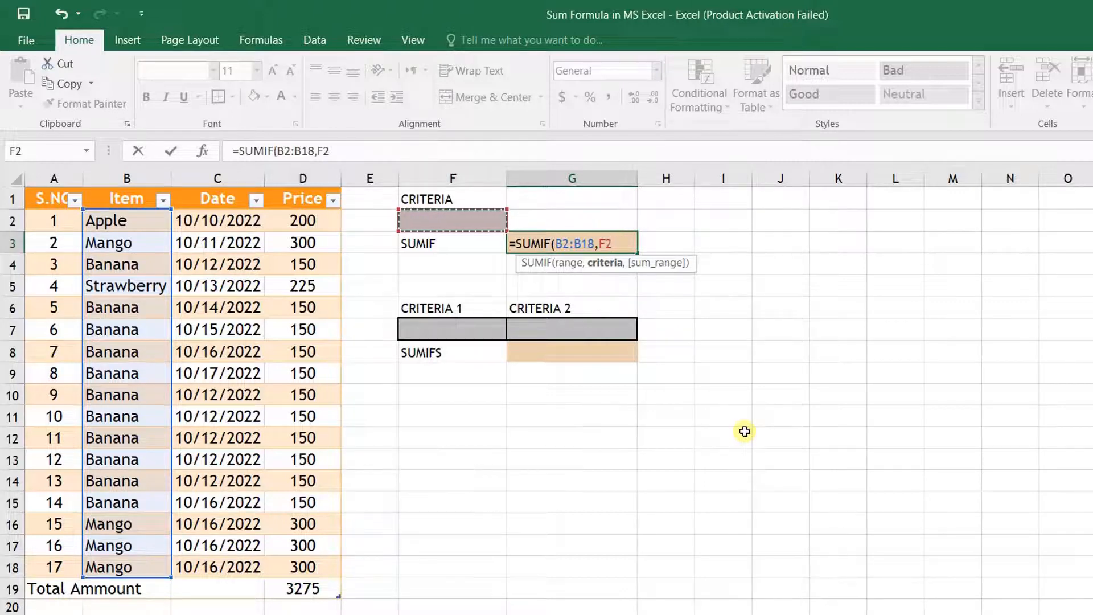
pyautogui.write(',')
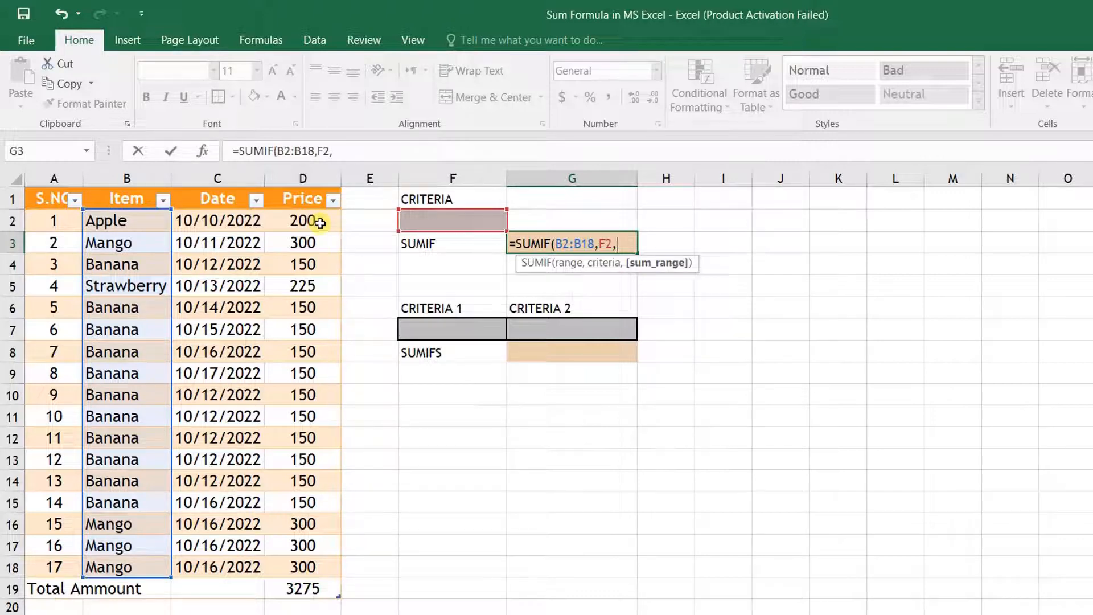
pyautogui.moveTo(320, 224); pyautogui.dragTo(307, 564)
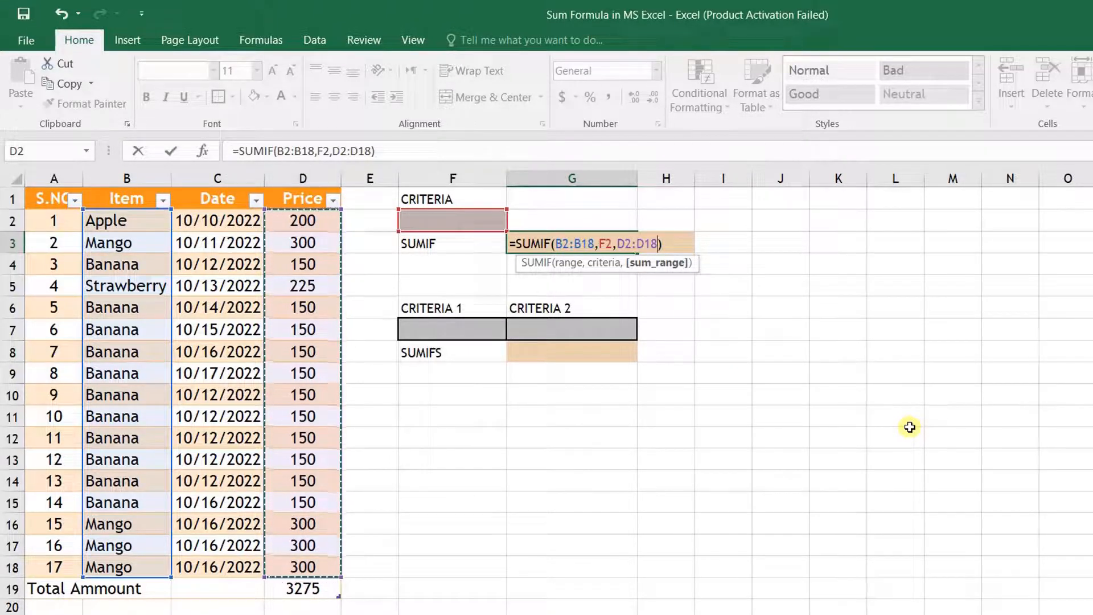
pyautogui.hotkey('ctrl', 'Return')
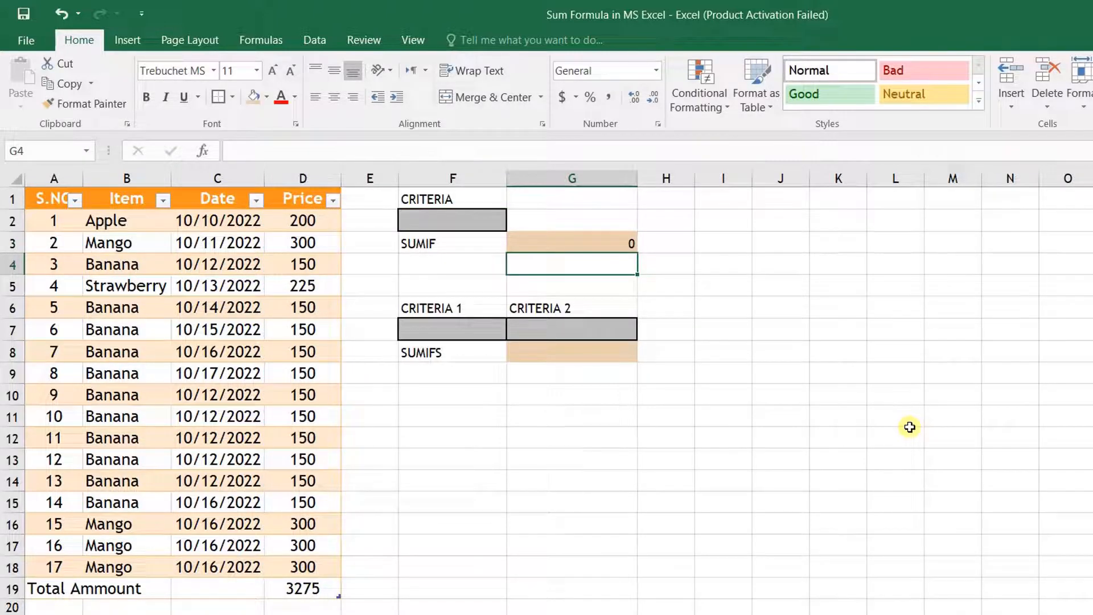
# - Enter MANGO as the SUMIF criterion in cell F2
pyautogui.press('Up')
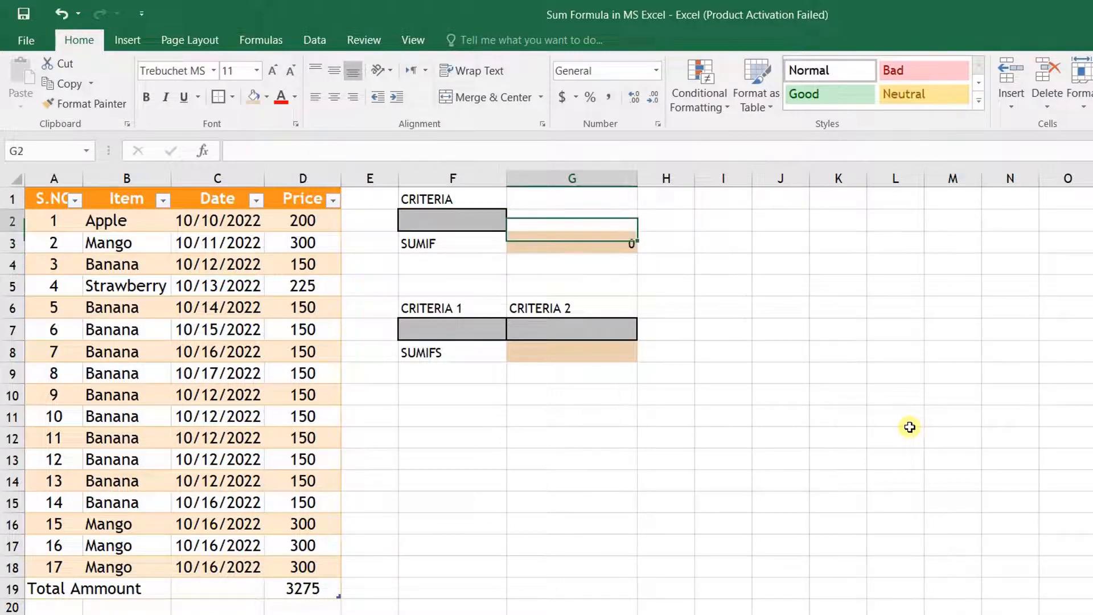
pyautogui.press('Left')
pyautogui.press('Up')
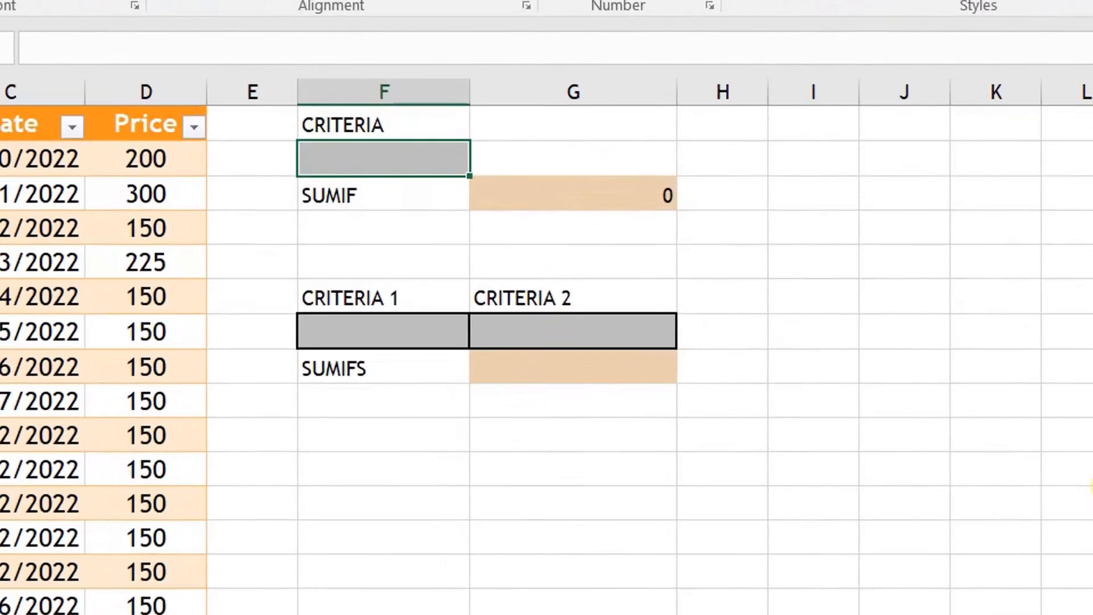
pyautogui.press('Down')
pyautogui.press('Right')
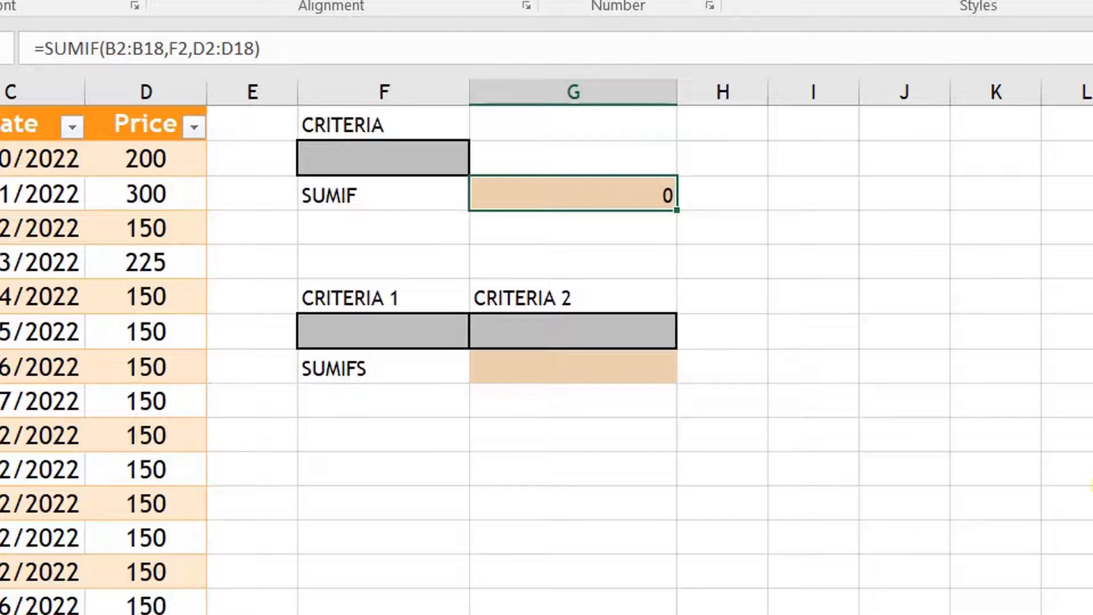
pyautogui.press('Left')
pyautogui.press('Up')
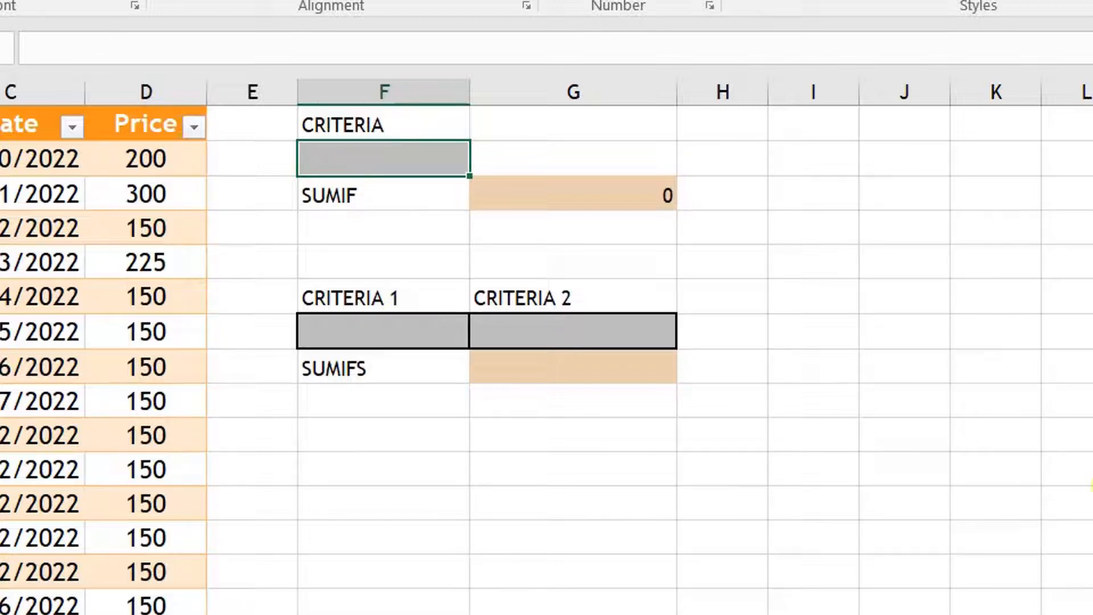
pyautogui.write('m')
pyautogui.press('BackSpace')
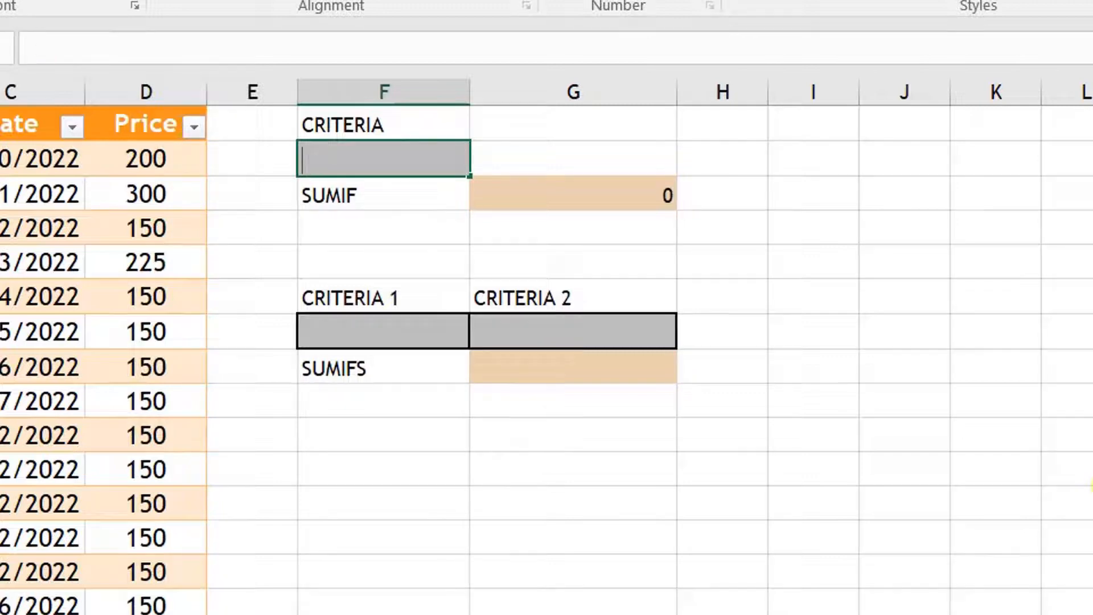
pyautogui.write('MA')
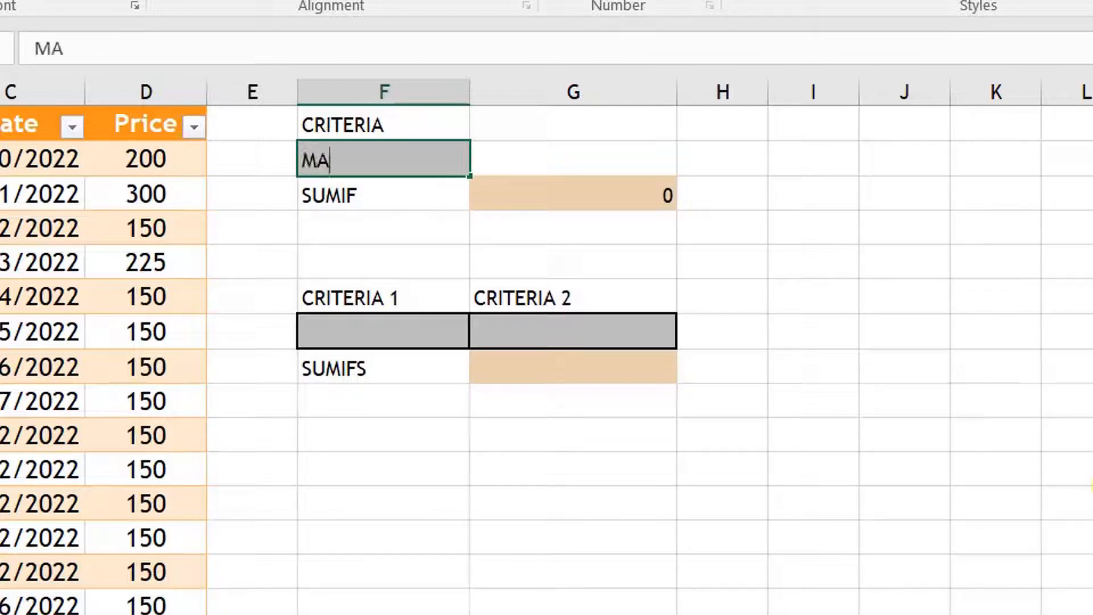
pyautogui.write('NGO')
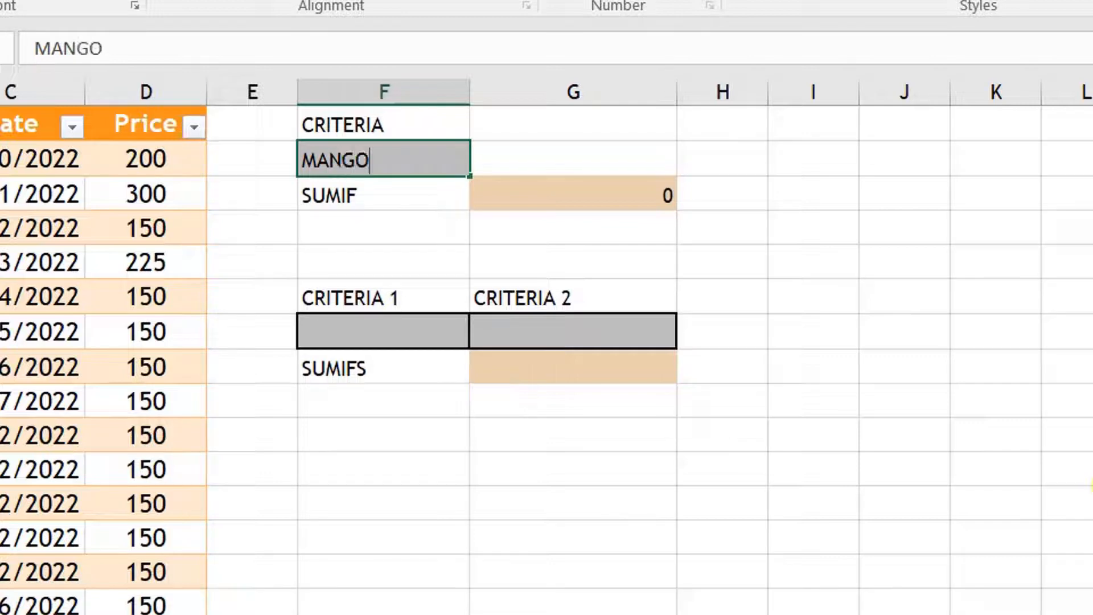
pyautogui.press('Return')
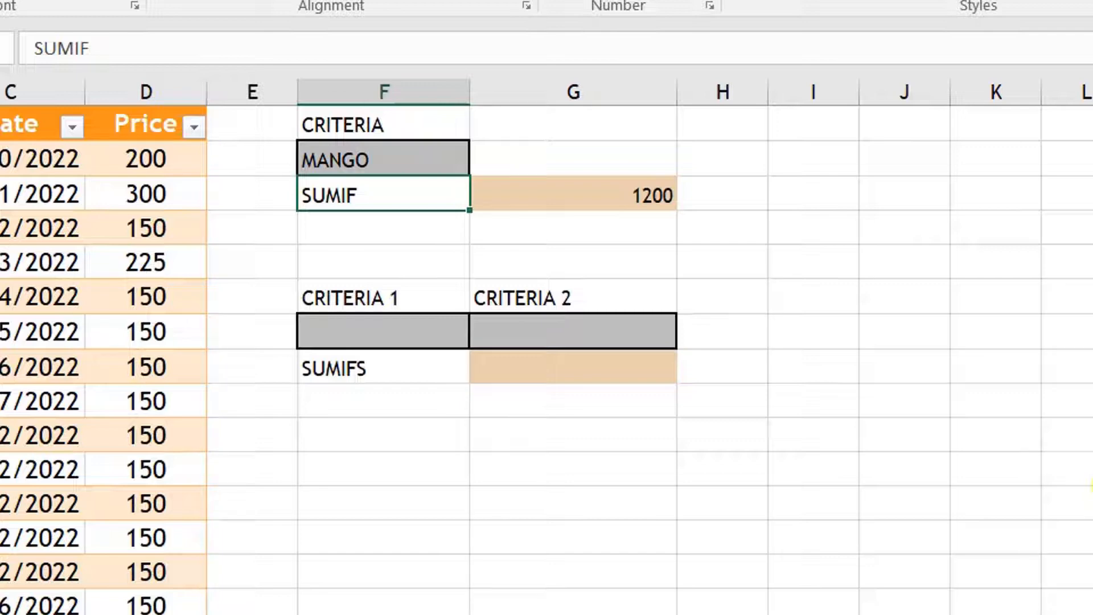
# - Replace the SUMIF criterion in cell F2 with BANANA
pyautogui.click(383, 159)
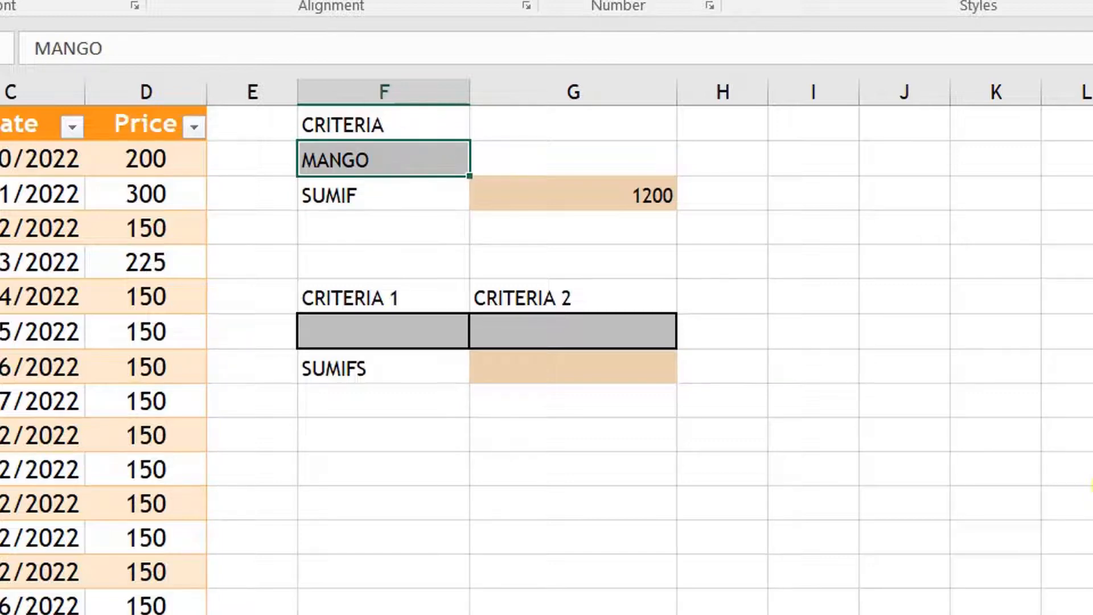
pyautogui.write('B')
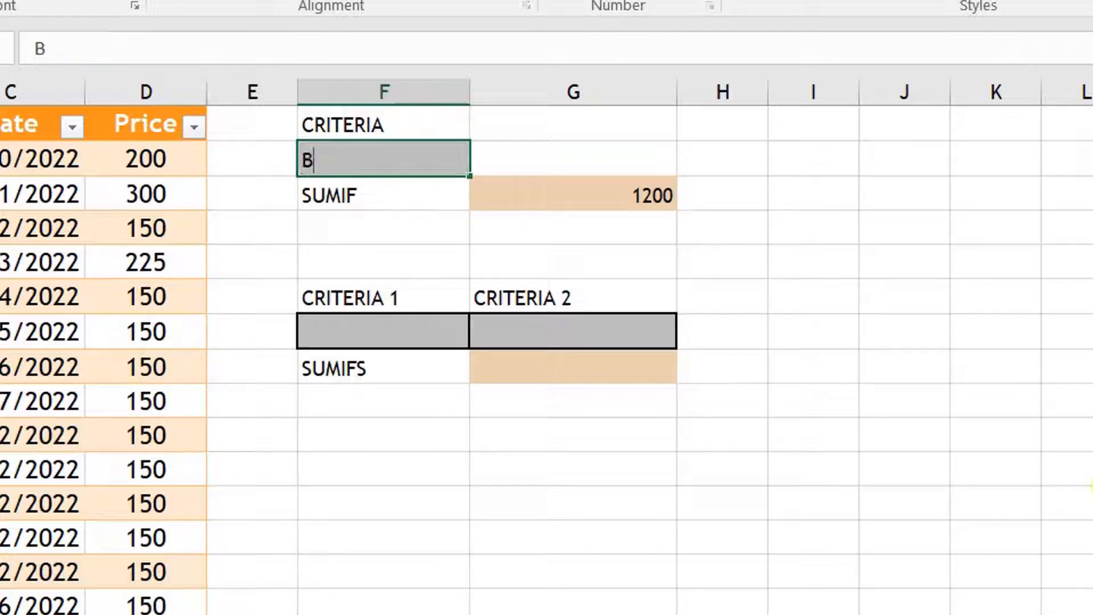
pyautogui.write('ANANA')
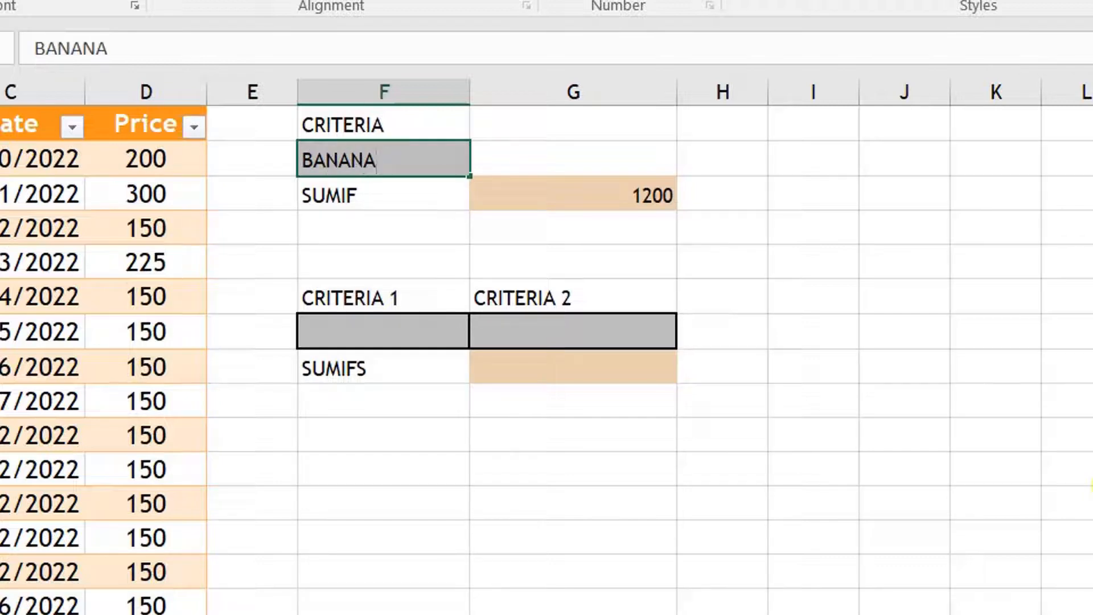
pyautogui.press('Return')
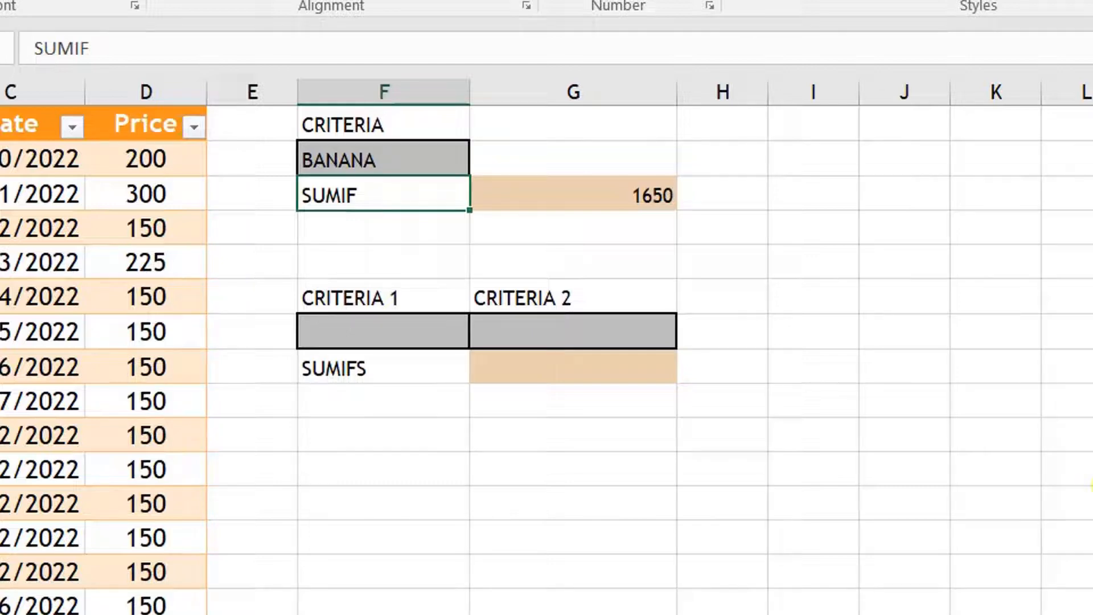
# - Clear cell G3 and start a new SUMIF formula there with B2:B18 as its range
pyautogui.click(573, 194)
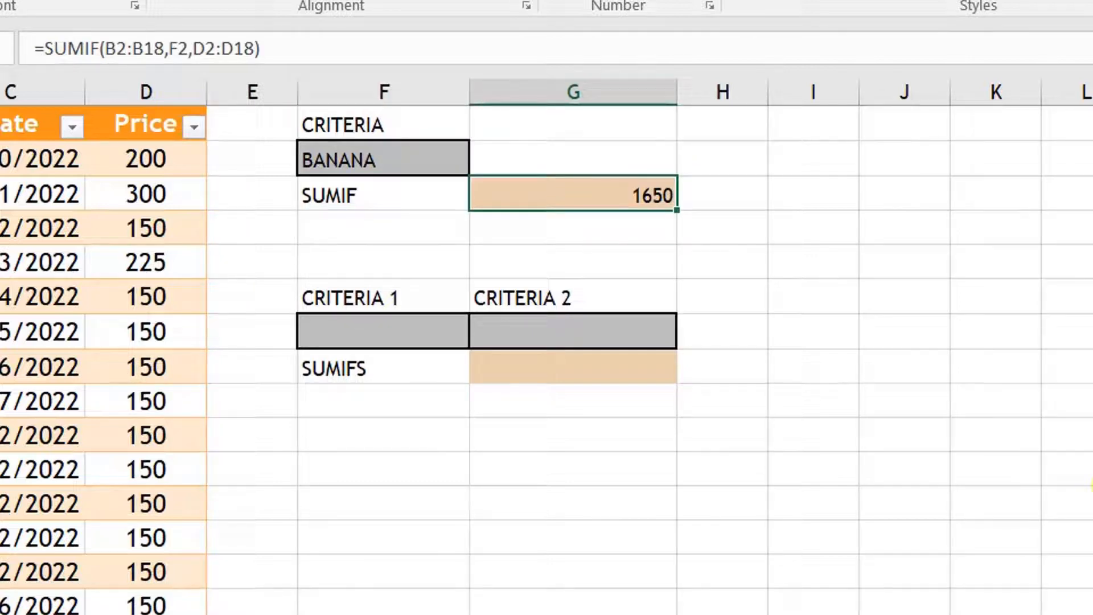
pyautogui.press('Delete')
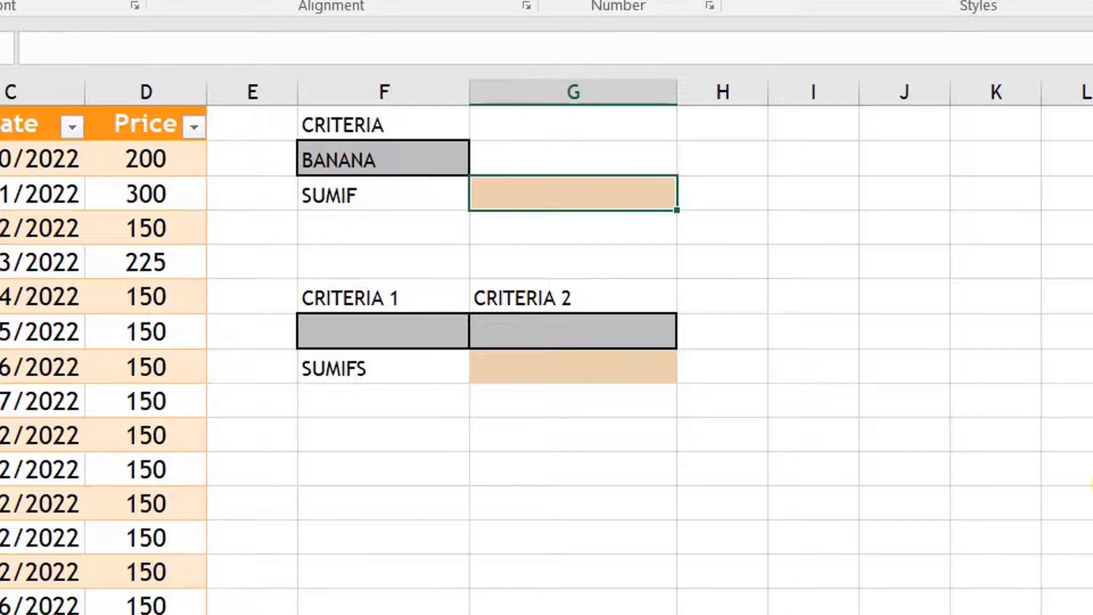
pyautogui.write('=')
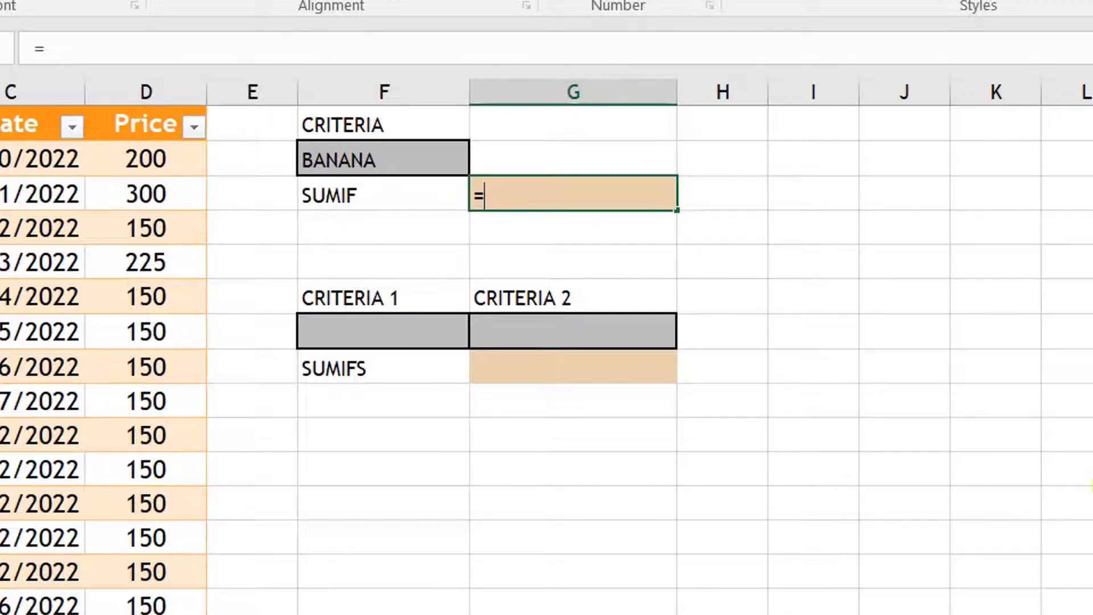
pyautogui.write('SUMIF(')
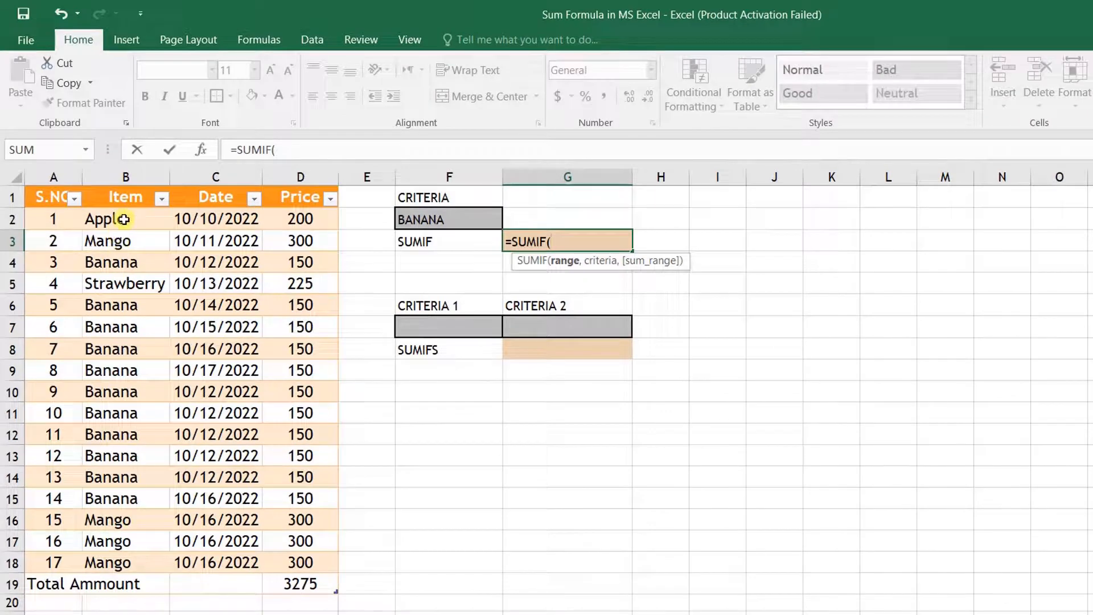
pyautogui.moveTo(123, 219); pyautogui.dragTo(124, 559)
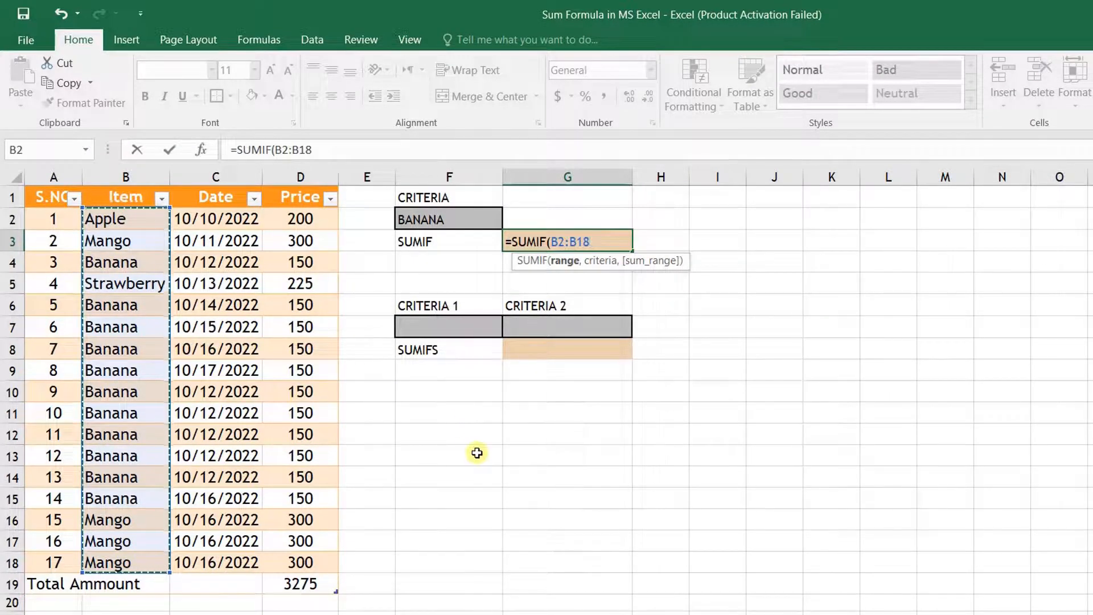
pyautogui.write(',')
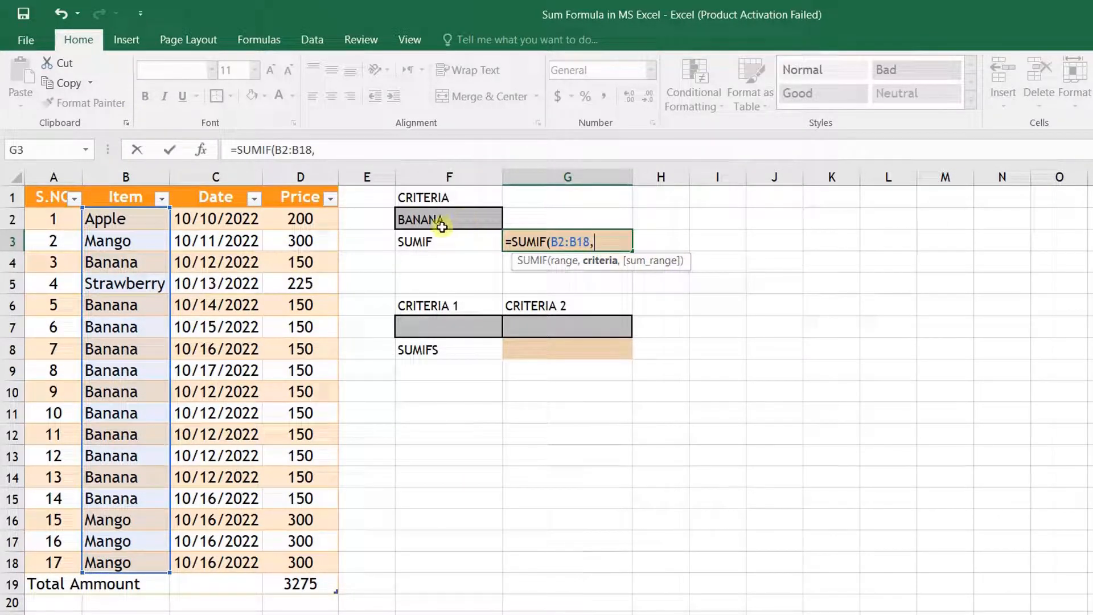
pyautogui.write('mAN')
pyautogui.press('BackSpace')
pyautogui.press('BackSpace')
pyautogui.press('BackSpace')
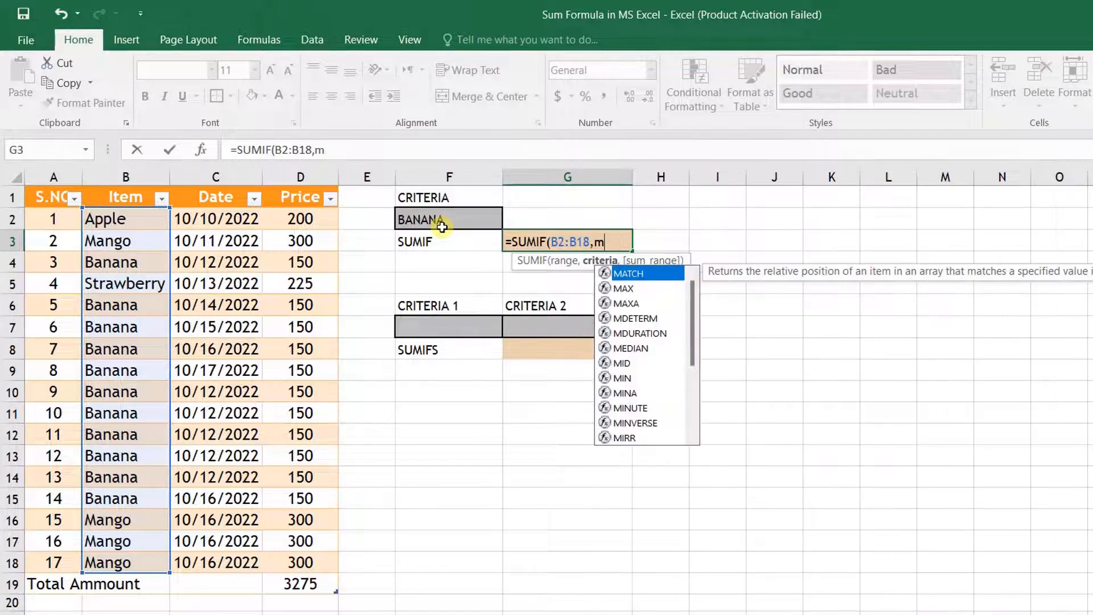
pyautogui.write('MANGO')
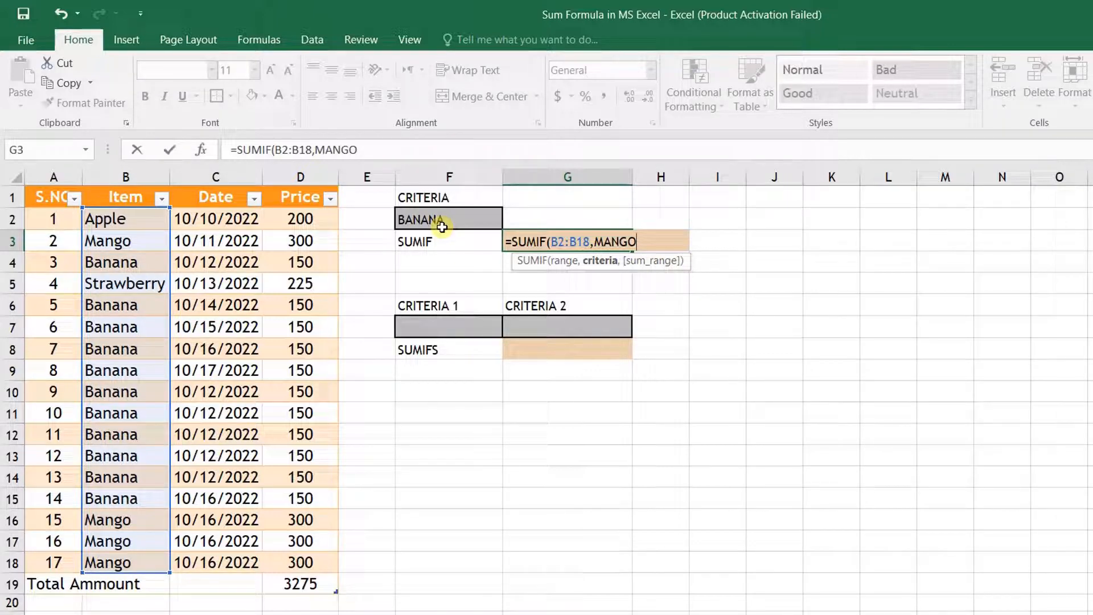
pyautogui.press('BackSpace')
pyautogui.press('BackSpace')
pyautogui.press('BackSpace')
pyautogui.press('BackSpace')
pyautogui.press('BackSpace')
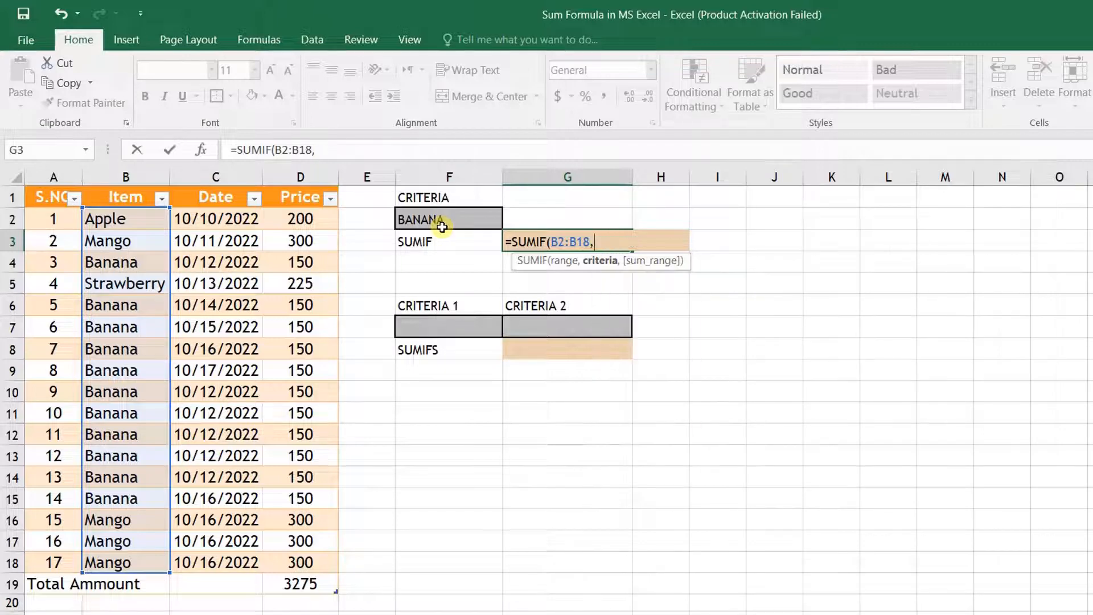
# - Complete the SUMIF formula in G3 with F2 as the criterion and D2:D18 as the sum range
pyautogui.click(442, 222)
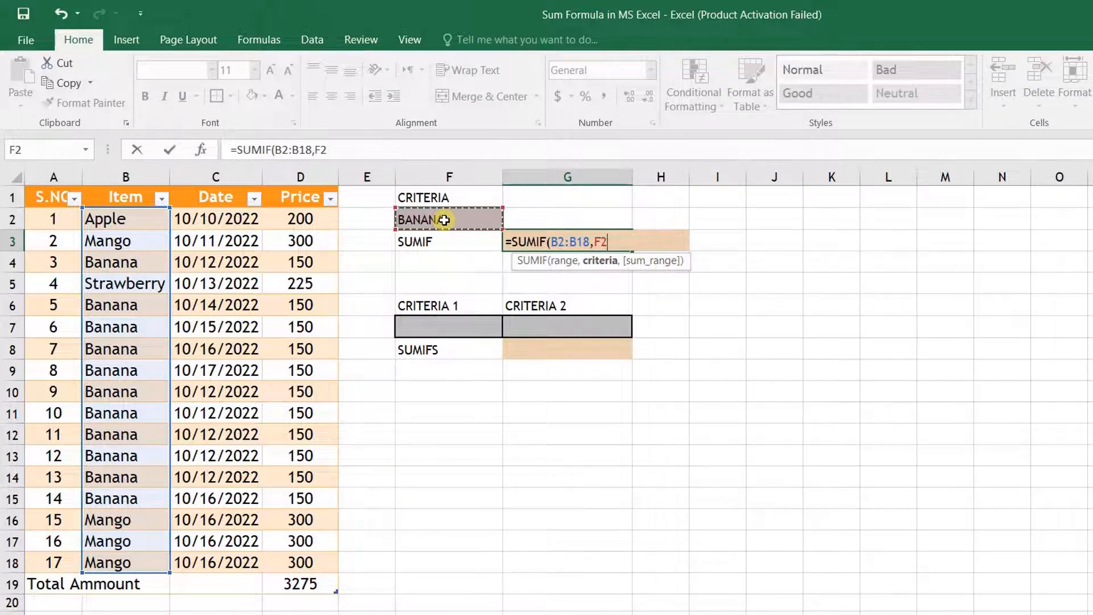
pyautogui.write(',')
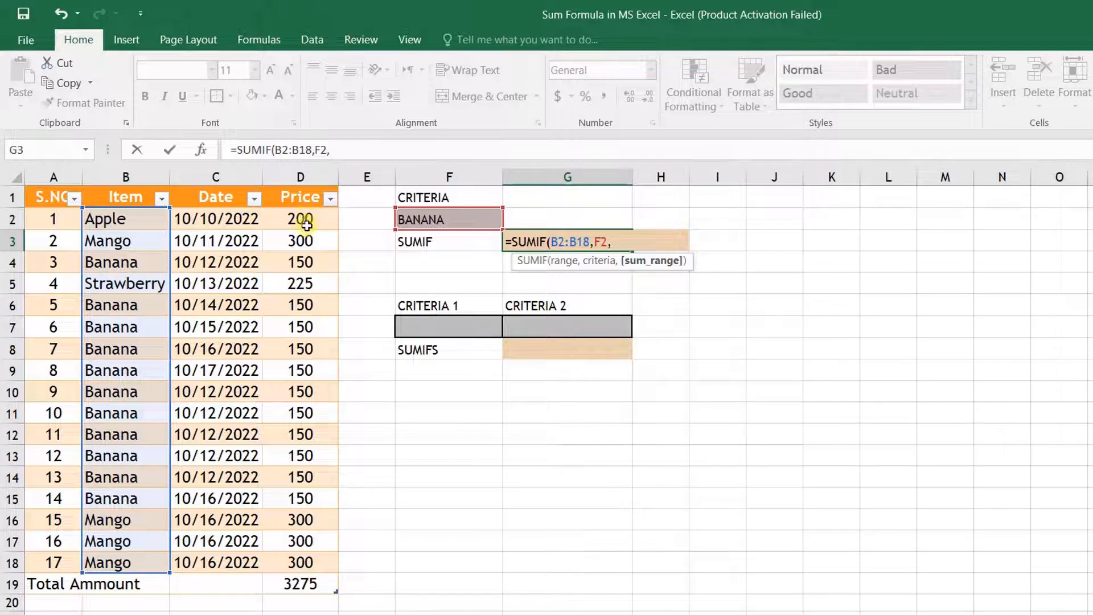
pyautogui.moveTo(300, 220); pyautogui.dragTo(299, 564)
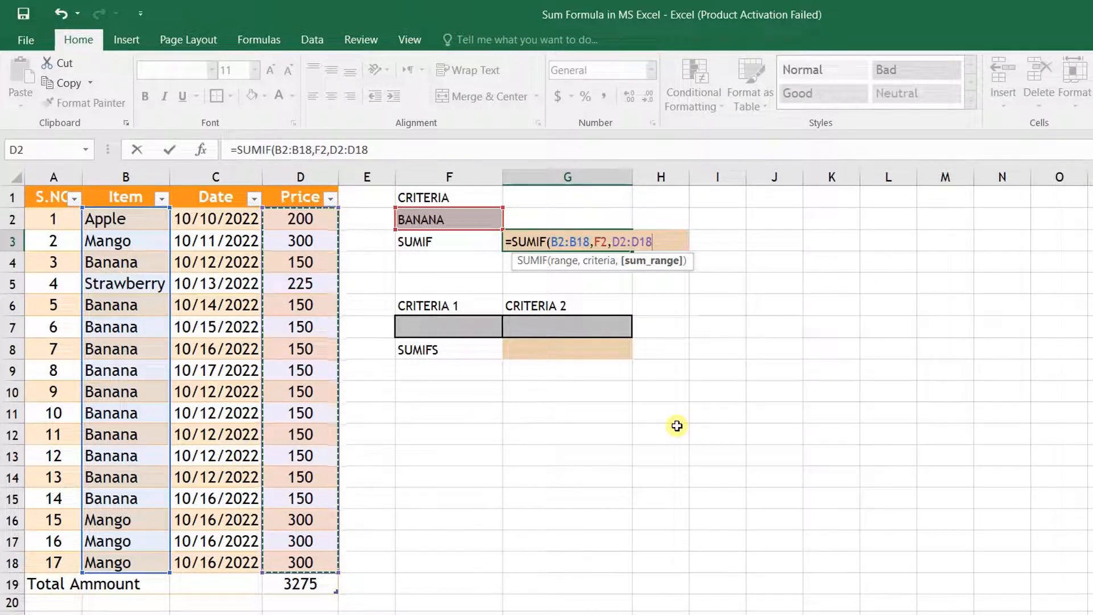
pyautogui.press('Return')
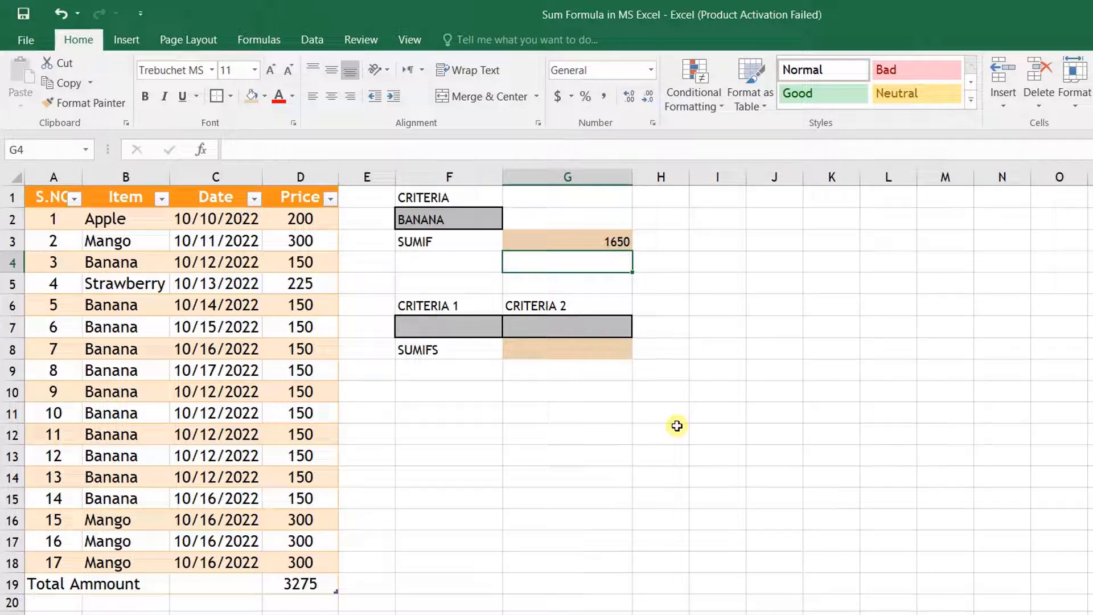
# - Start a SUMIFS formula in cell G8 with the prices D2:D18 as the sum range
pyautogui.press('Down')
pyautogui.press('Down')
pyautogui.press('Down')
pyautogui.press('Down')
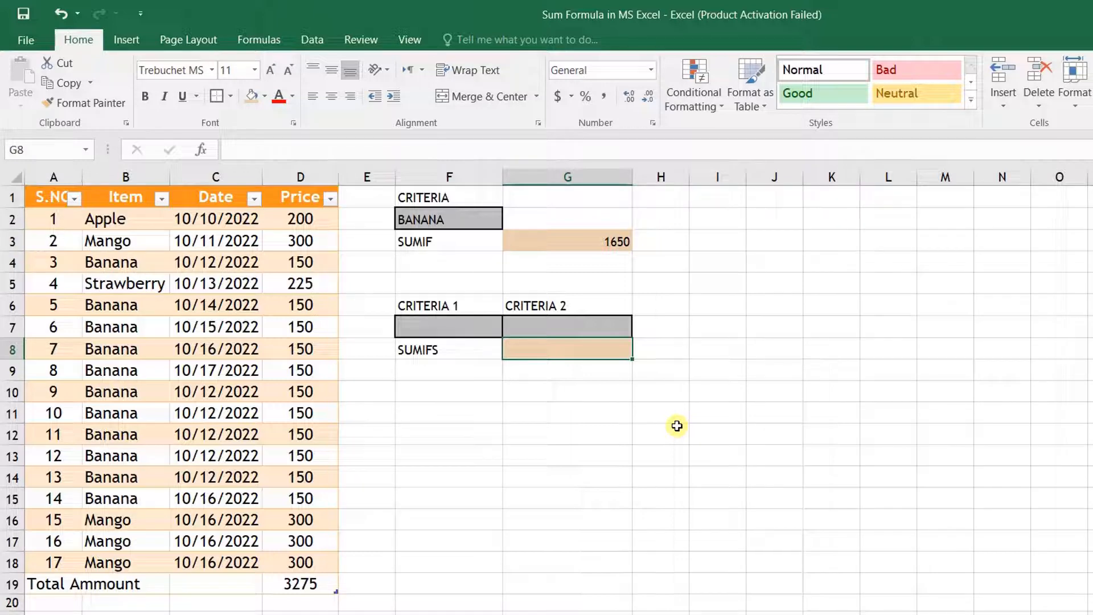
pyautogui.write('=')
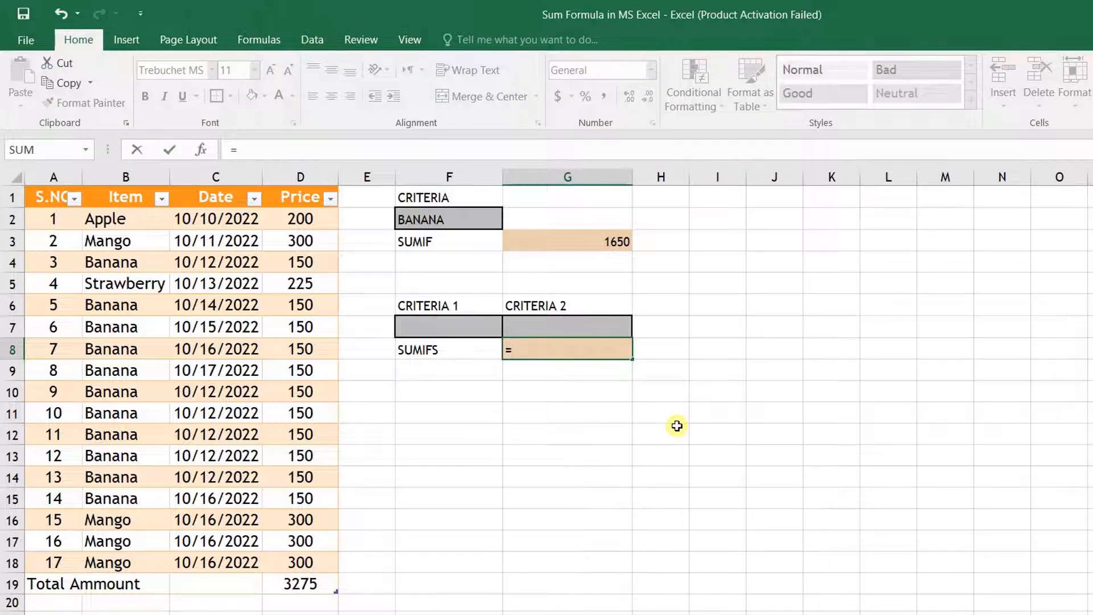
pyautogui.write('SUM')
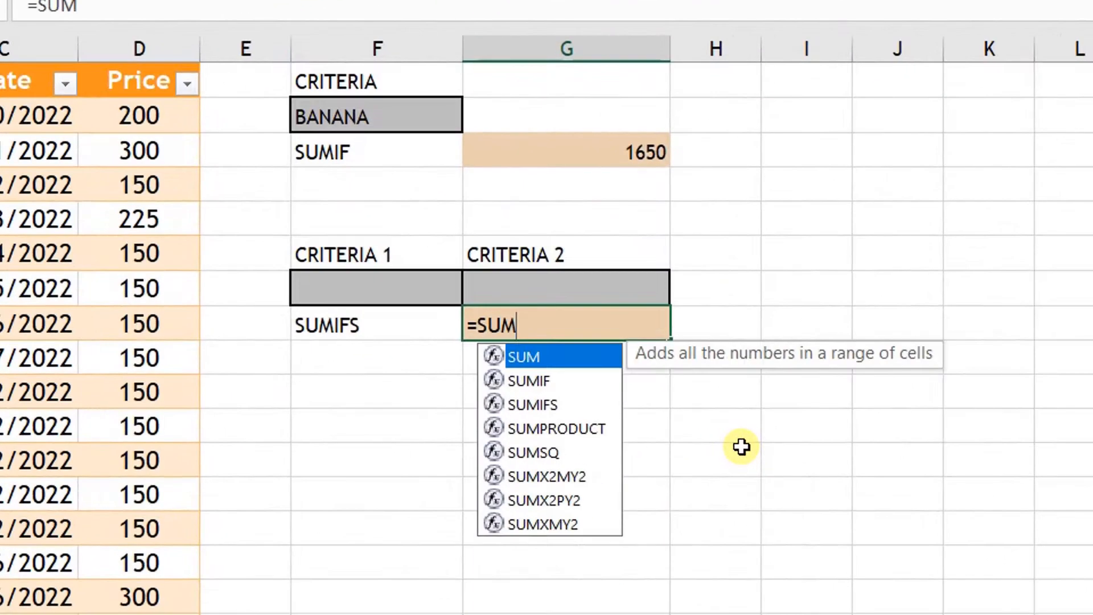
pyautogui.write('IFS')
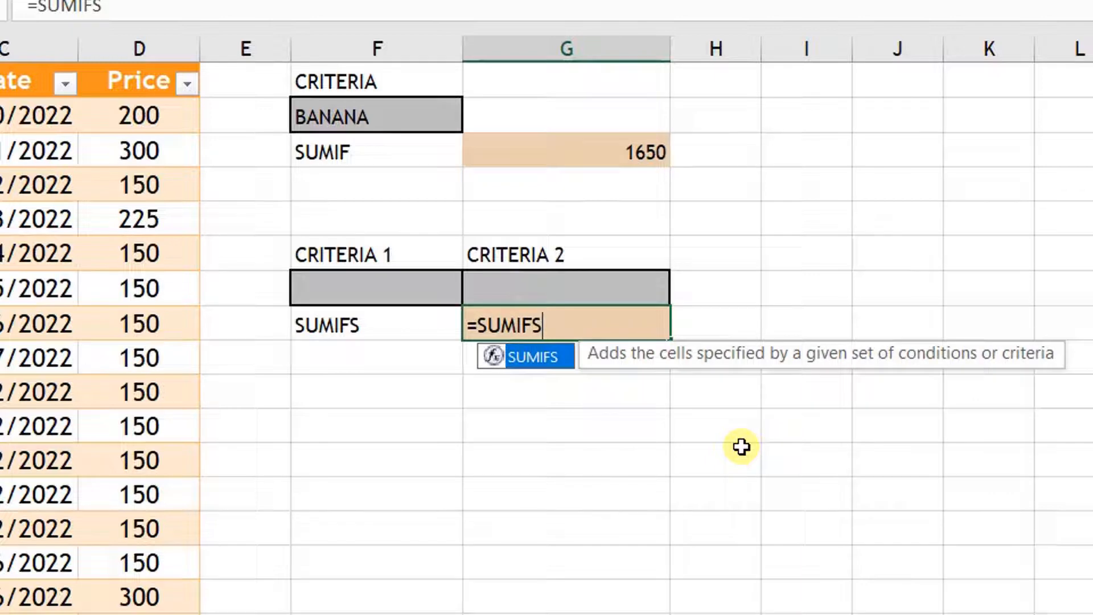
pyautogui.write('(')
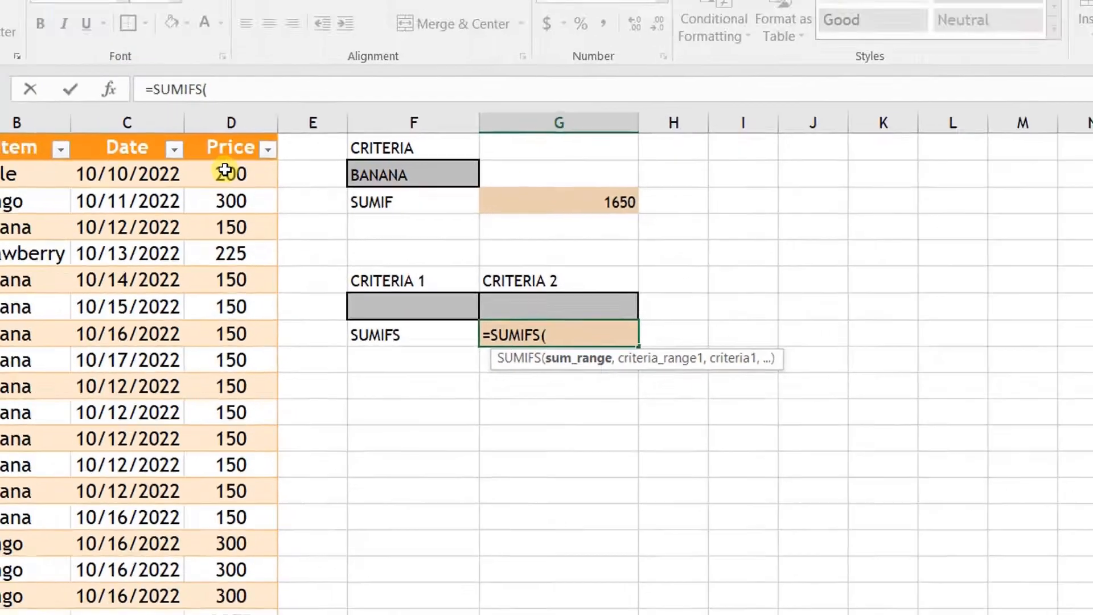
pyautogui.moveTo(131, 109); pyautogui.dragTo(153, 541)
pyautogui.moveTo(302, 473); pyautogui.dragTo(299, 549)
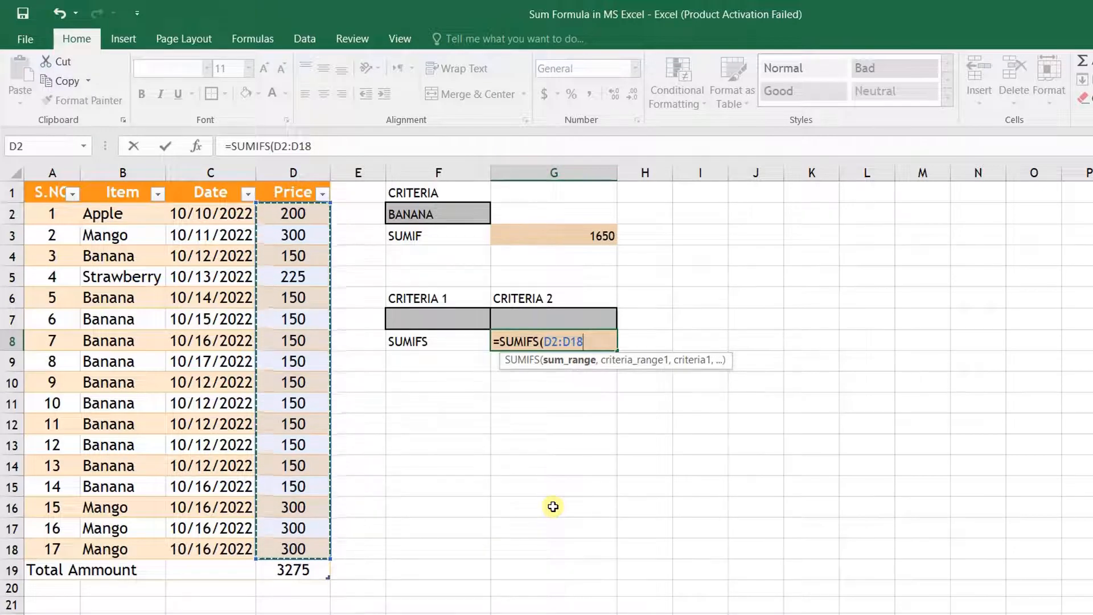
pyautogui.write(',')
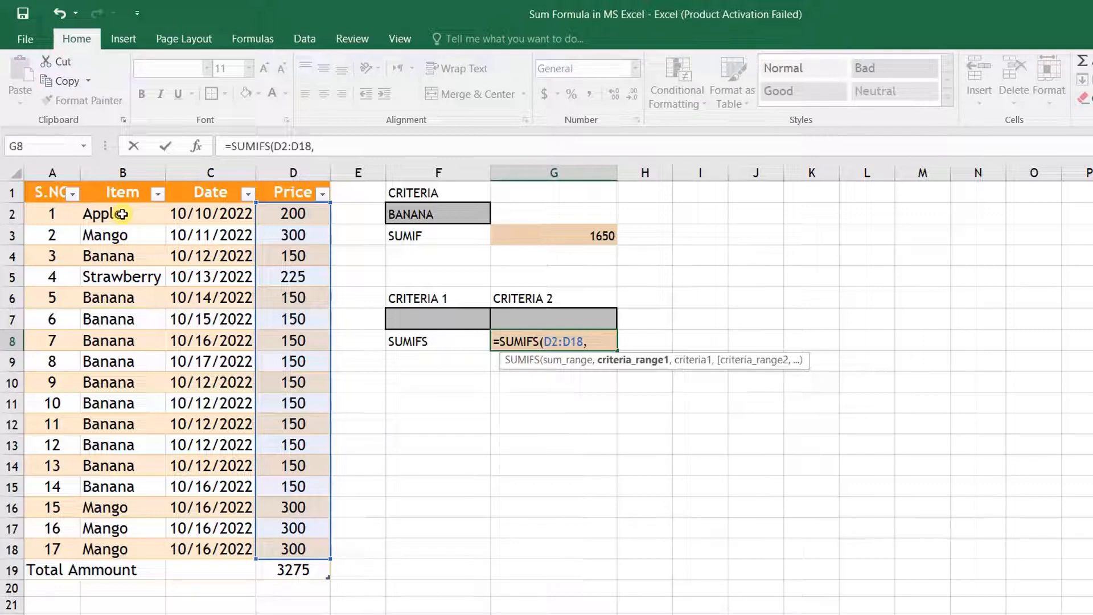
# - Add the items B2:B18 as the first criteria range of the SUMIFS formula, with F7 as its criterion
pyautogui.moveTo(122, 214); pyautogui.dragTo(112, 544)
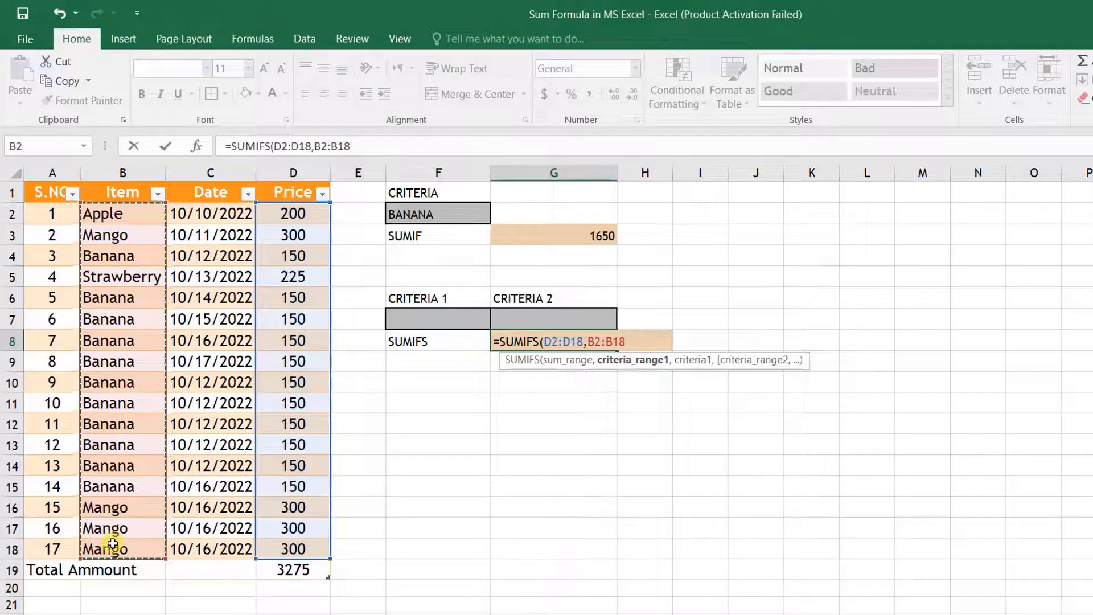
pyautogui.write(',')
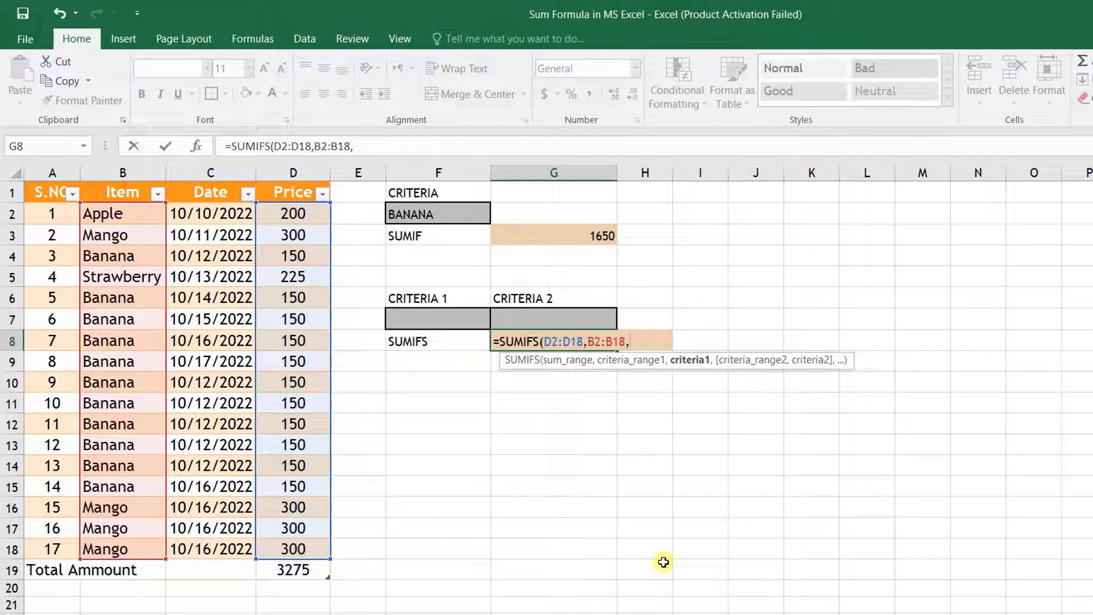
pyautogui.click(434, 321)
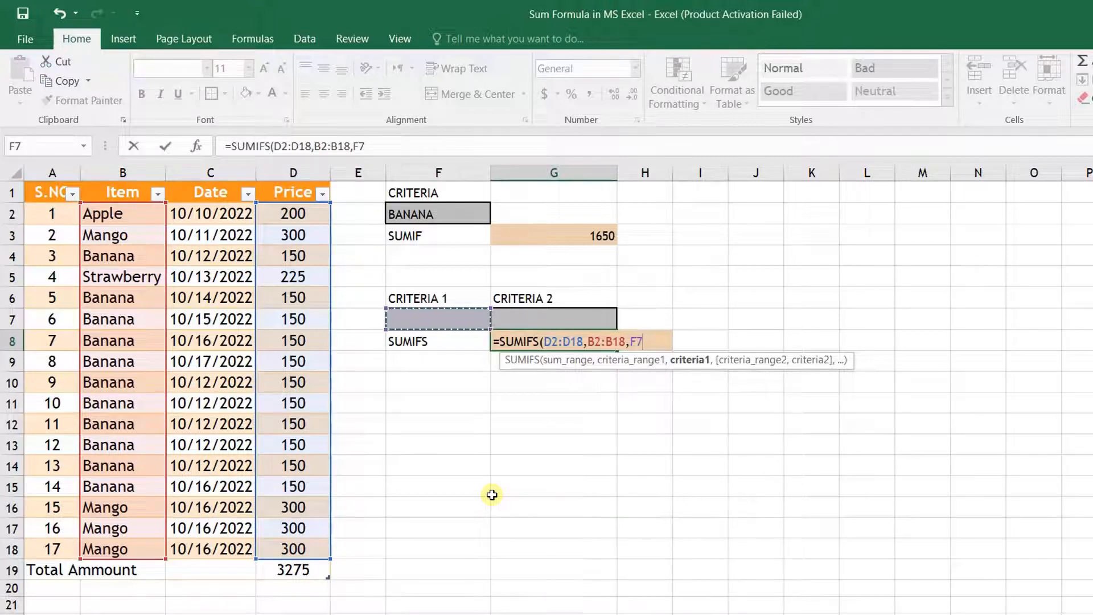
pyautogui.write(',')
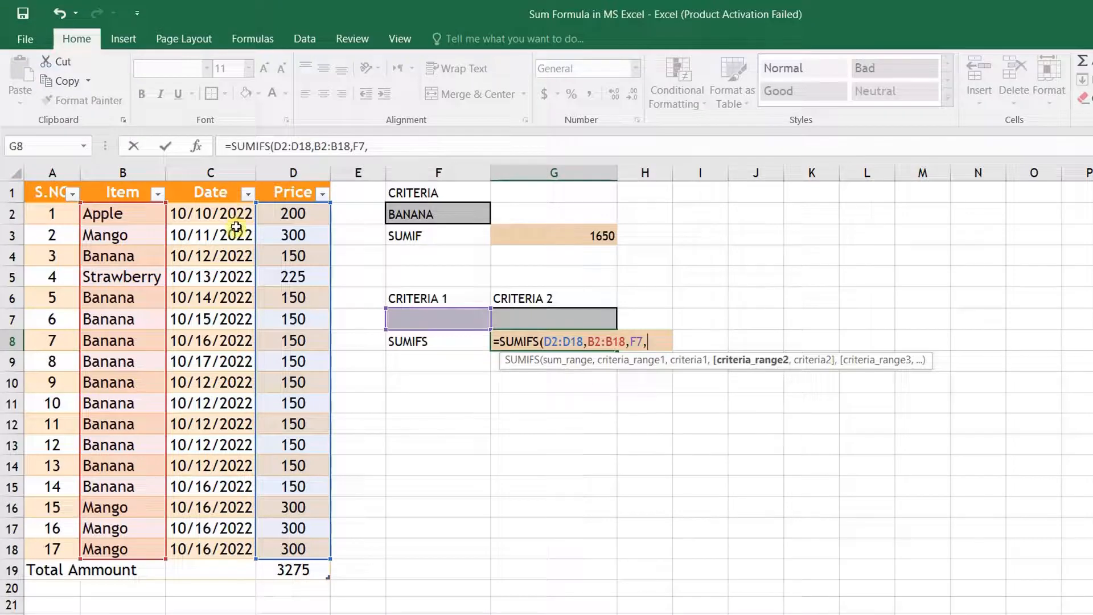
# - Add the dates C2:C18 as the second criteria range with G7 as its criterion, and enter the SUMIFS formula
pyautogui.moveTo(231, 212); pyautogui.dragTo(213, 551)
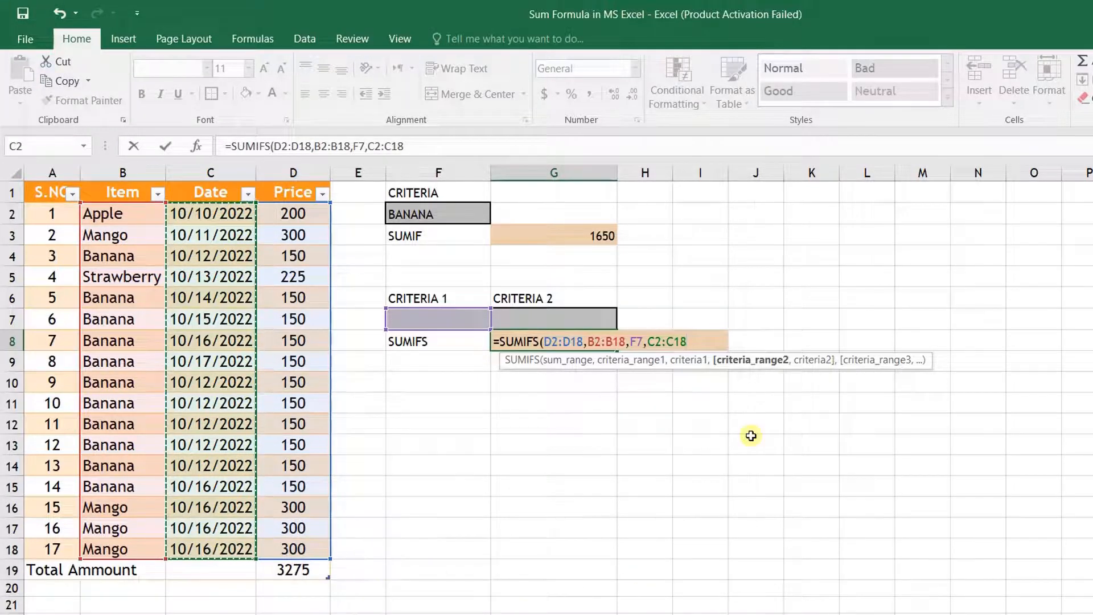
pyautogui.write(',')
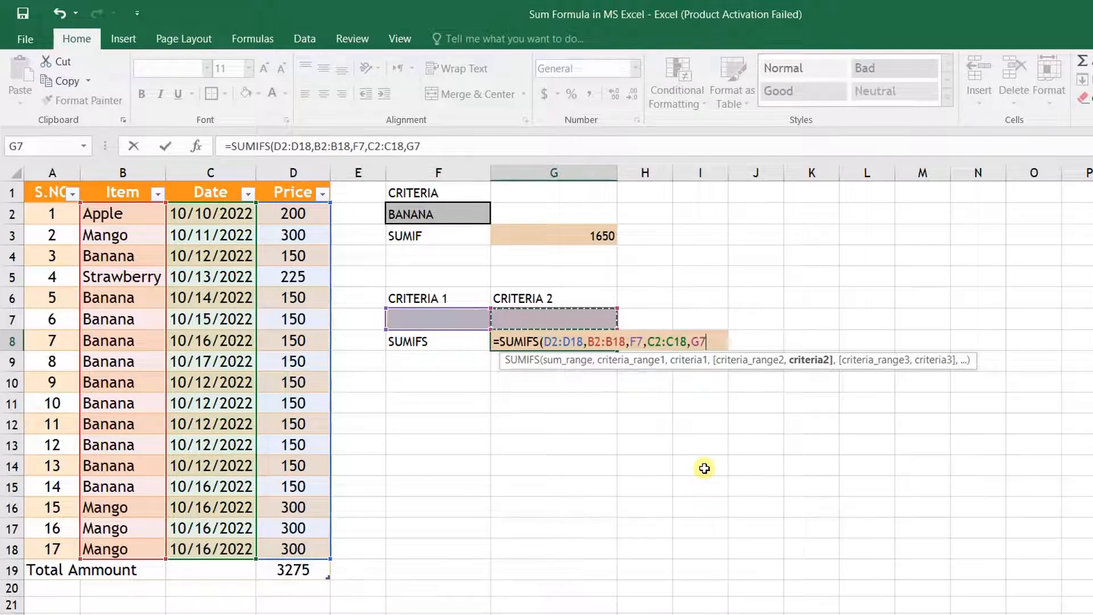
pyautogui.press('Return')
pyautogui.press('Up')
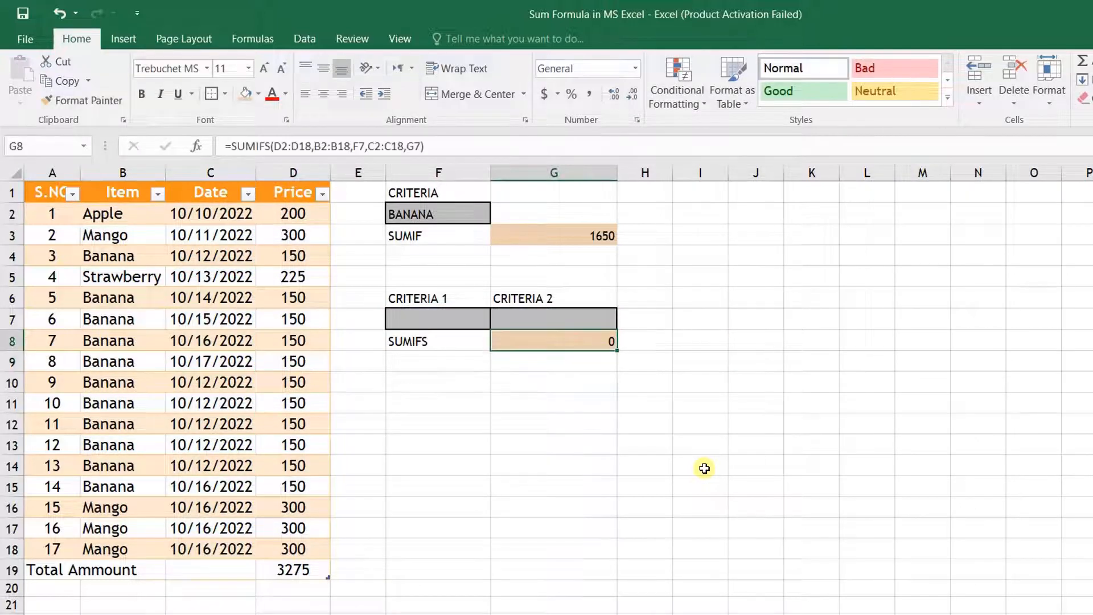
# - Enter MANGO as the first SUMIFS criterion in cell F7
pyautogui.press('Up')
pyautogui.press('Left')
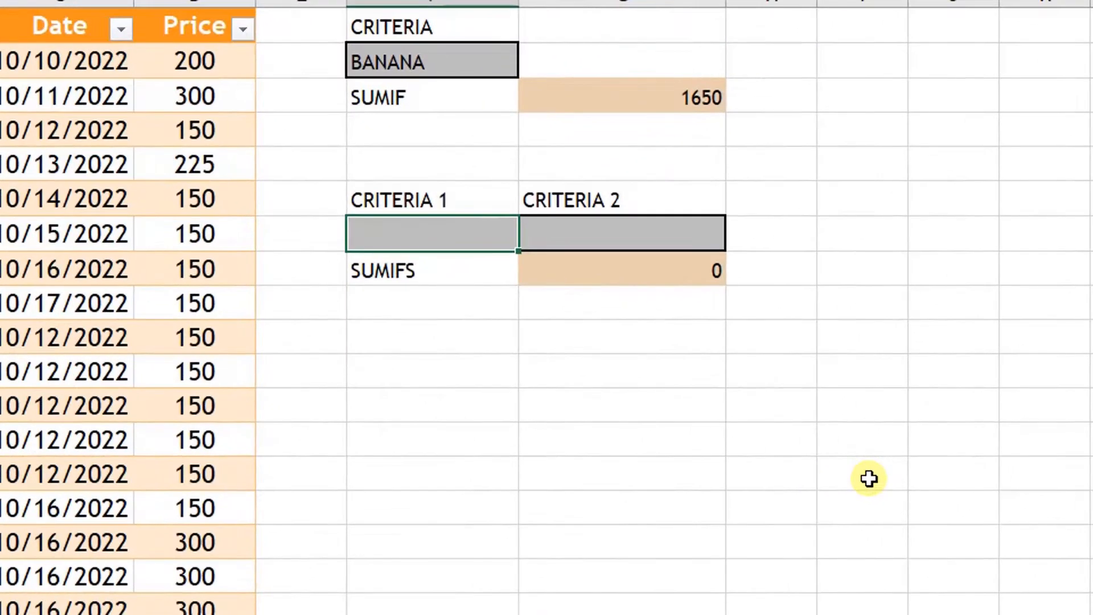
pyautogui.write('MAN')
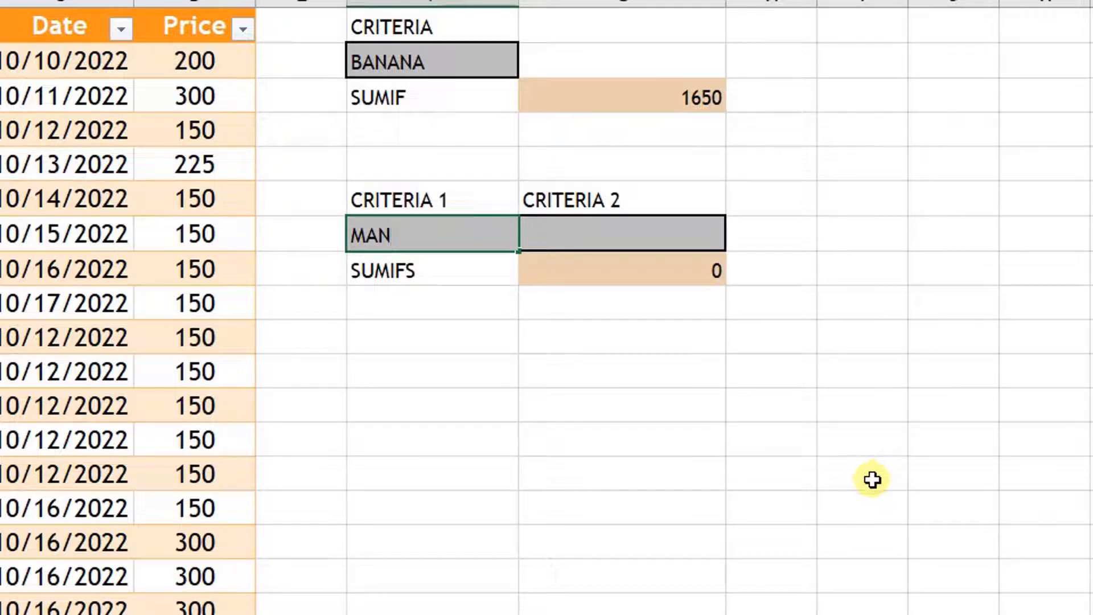
pyautogui.write('GO')
pyautogui.press('Tab')
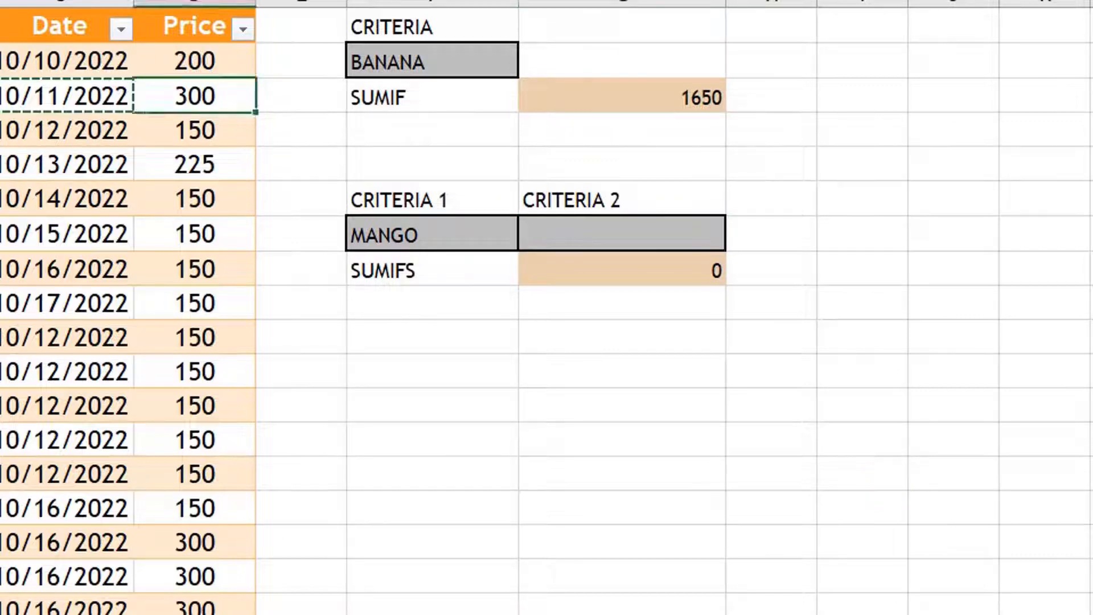
# - Copy the Mango date 10/11/2022 from cell C3 into G7 as the second SUMIFS criterion
pyautogui.press('Right')
pyautogui.press('Right')
pyautogui.press('Down')
pyautogui.press('Down')
pyautogui.press('Down')
pyautogui.press('Down')
pyautogui.press('Right')
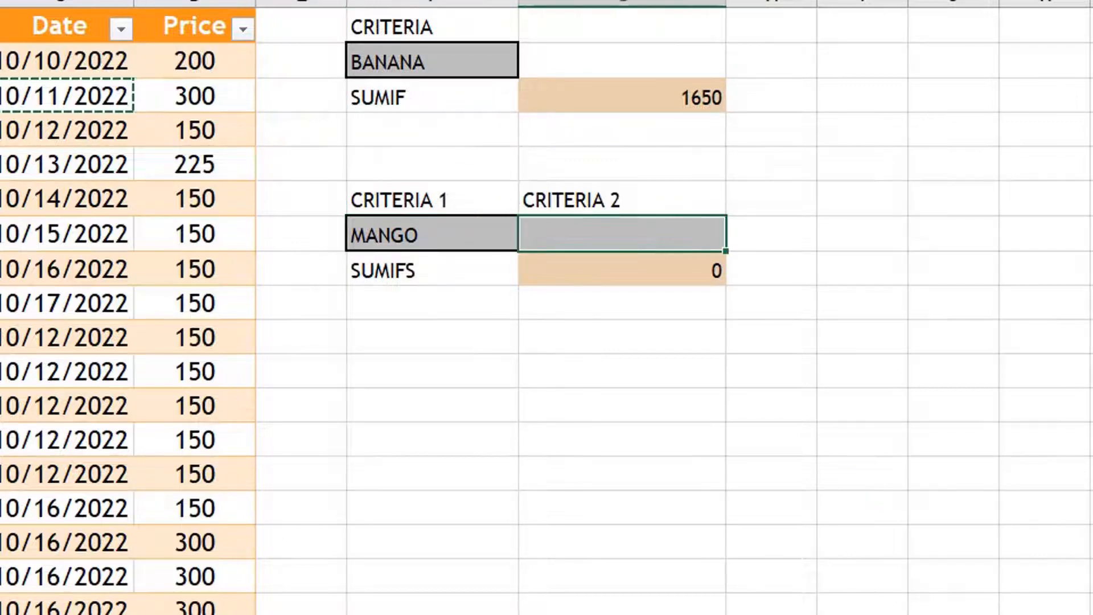
pyautogui.write('10/11/2022')
pyautogui.press('Right')
pyautogui.press('Right')
pyautogui.press('Right')
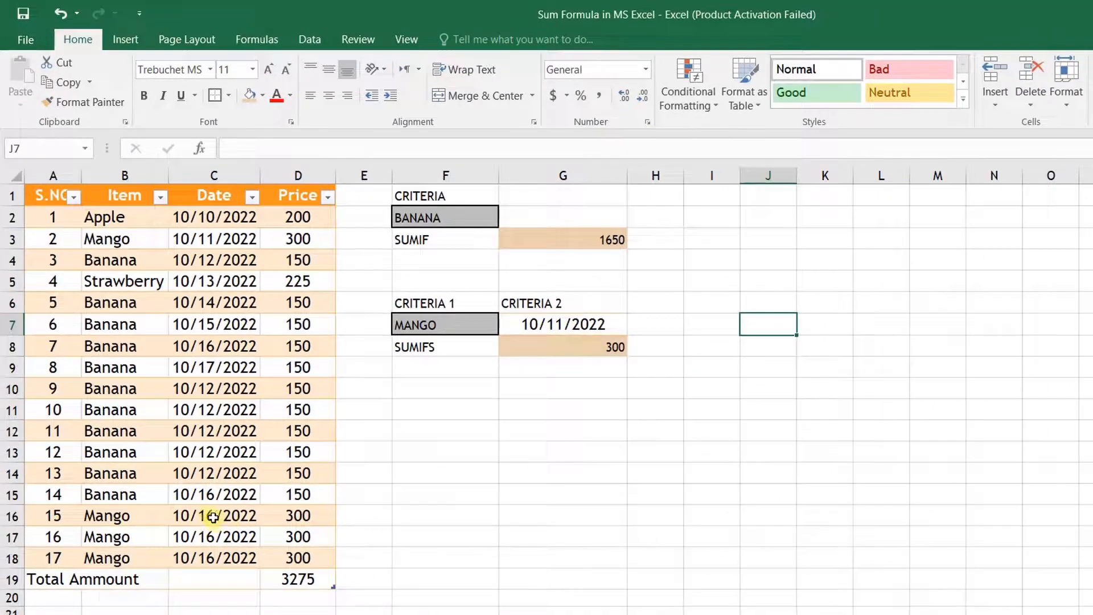
# - Try the date 10/11/2022 from C3 in the Mango row's cell C17 to test the SUMIFS total, and undo the paste
pyautogui.click(213, 516)
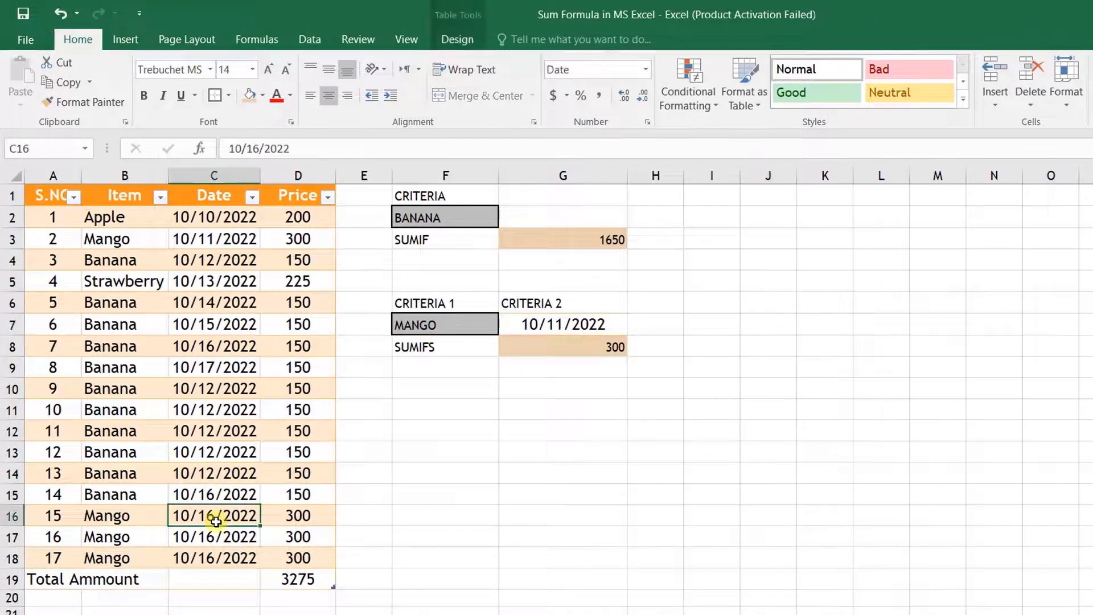
pyautogui.click(215, 538)
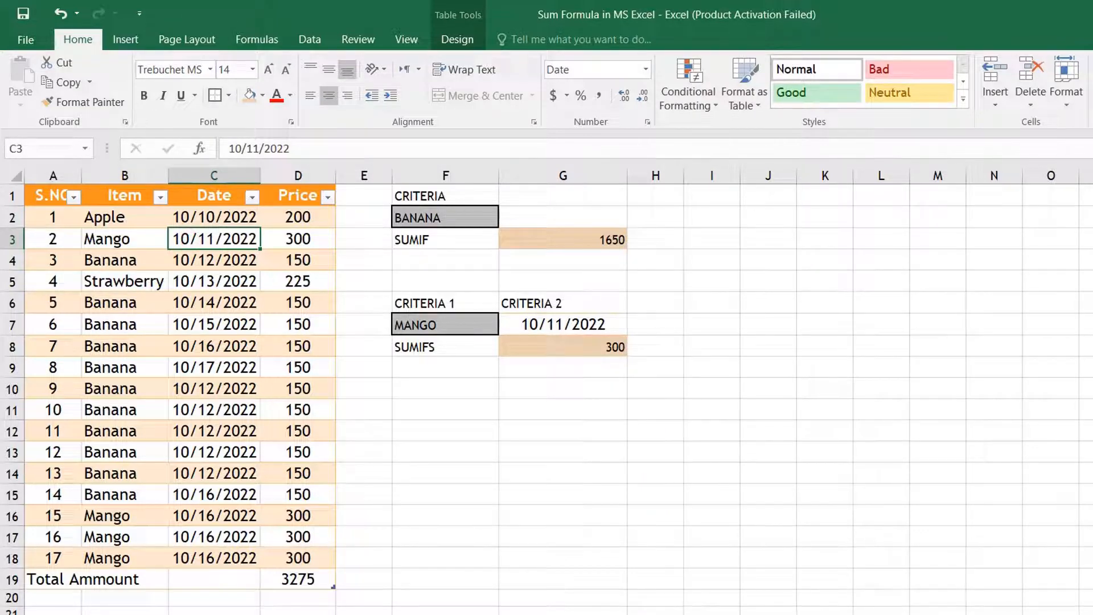
pyautogui.hotkey('ctrl', 'c')
pyautogui.click(231, 537)
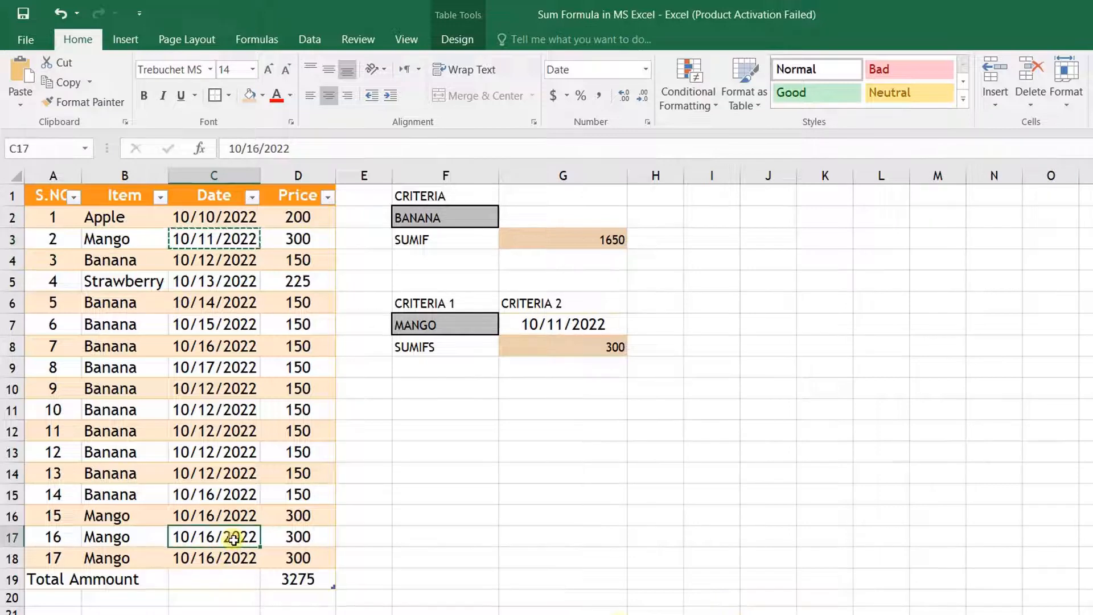
pyautogui.hotkey('ctrl', 'v')
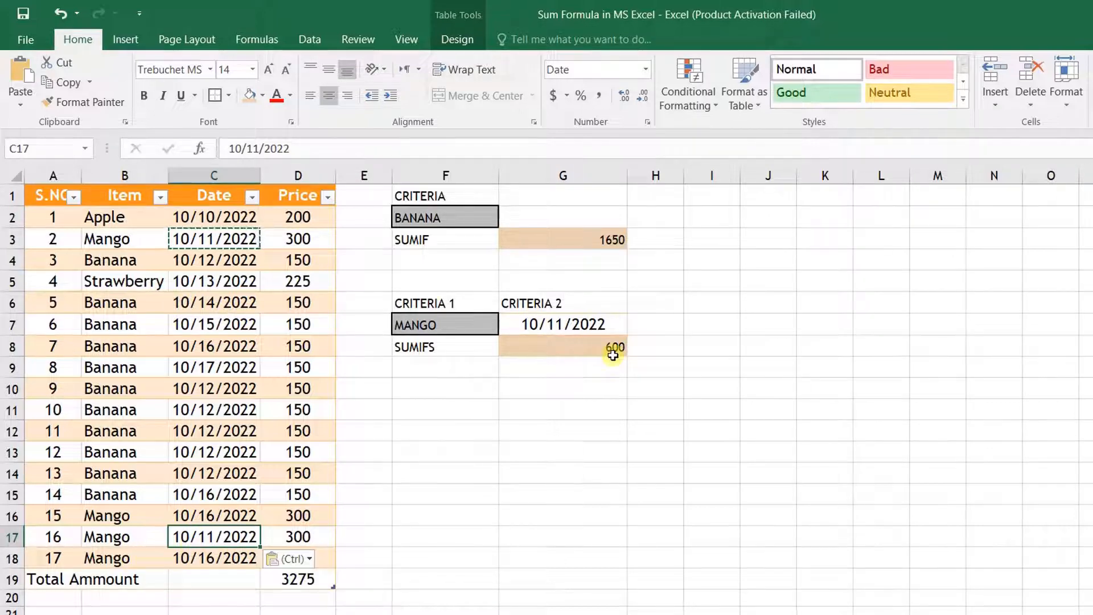
pyautogui.click(222, 231)
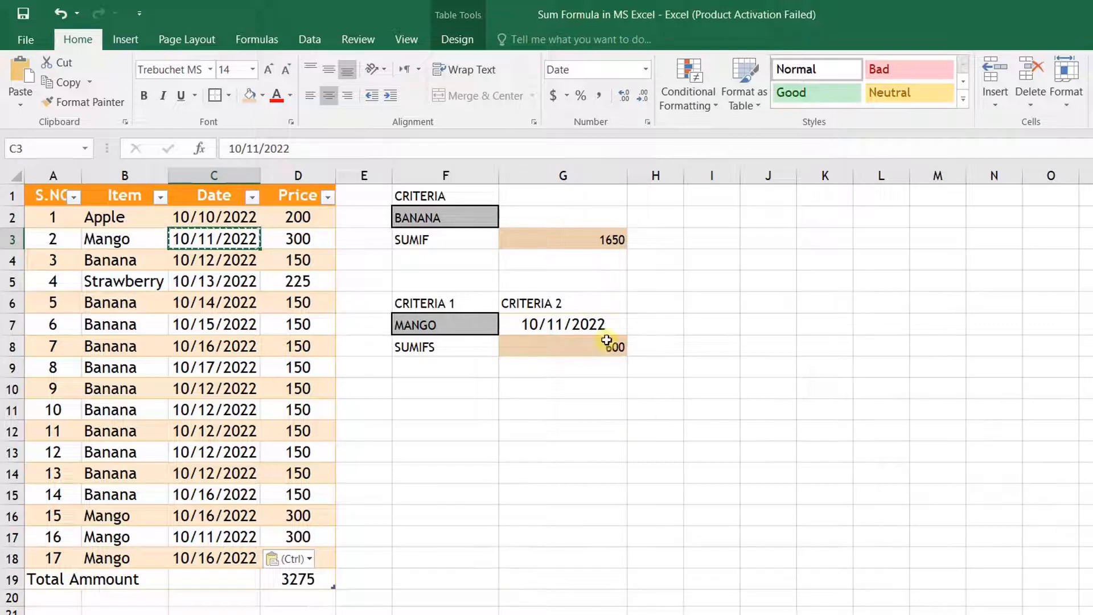
pyautogui.hotkey('ctrl', 'z')
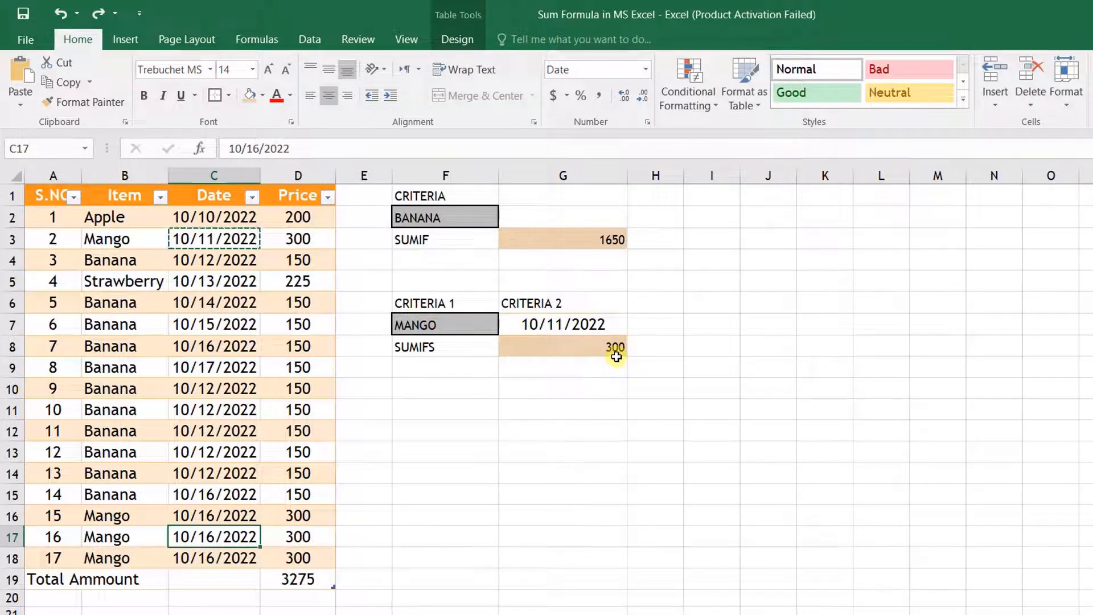
# - Start a new SUMIFS formula in cell G8 and open its function arguments clear of the criteria cells
pyautogui.click(585, 348)
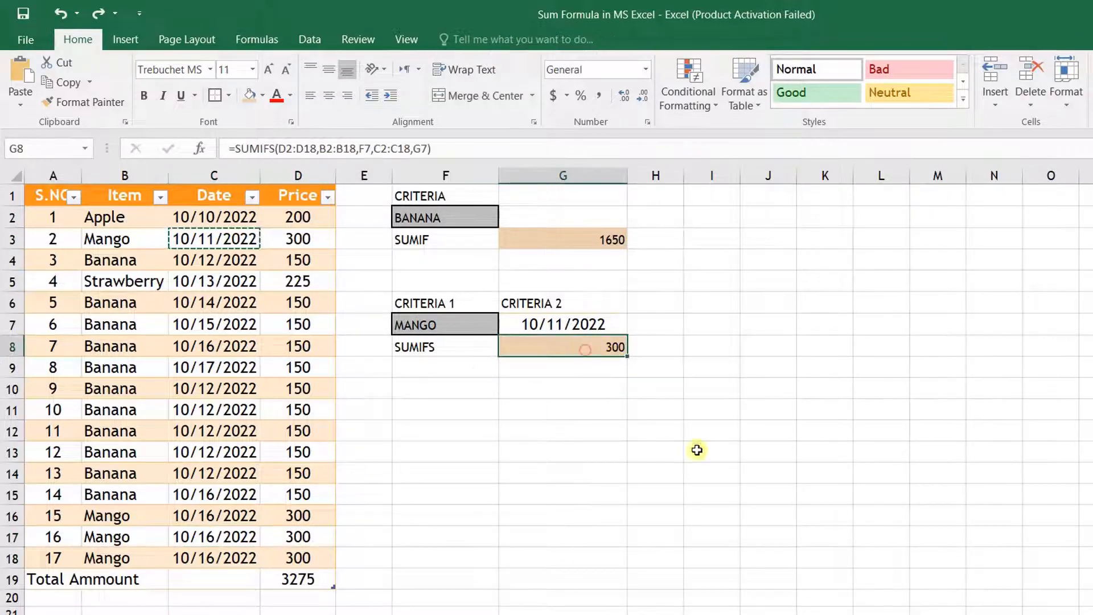
pyautogui.write('=')
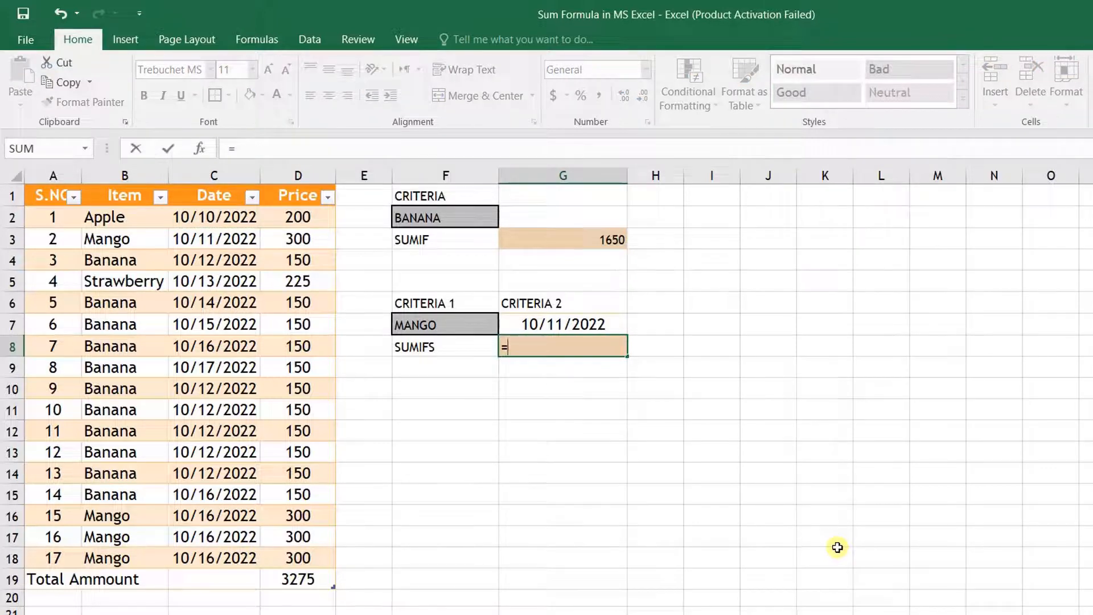
pyautogui.write('SUM')
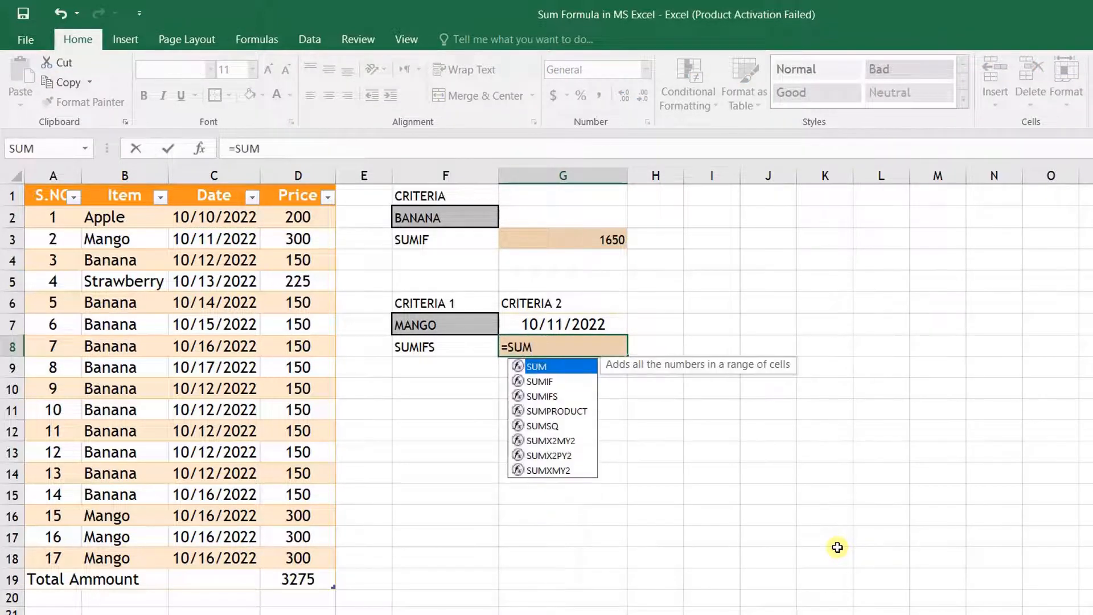
pyautogui.write('IFS')
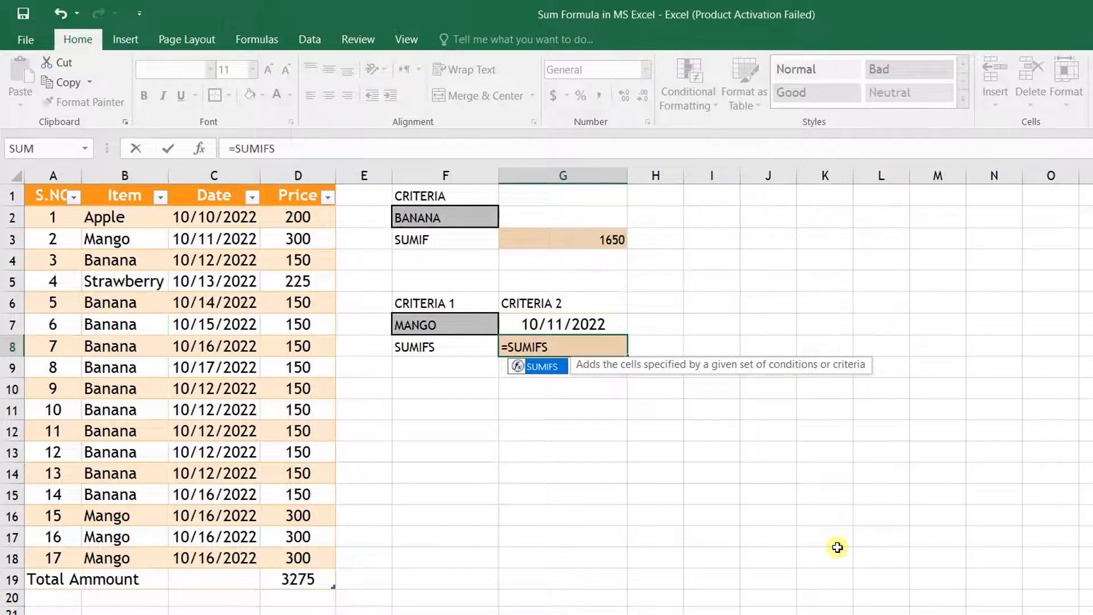
pyautogui.write('(')
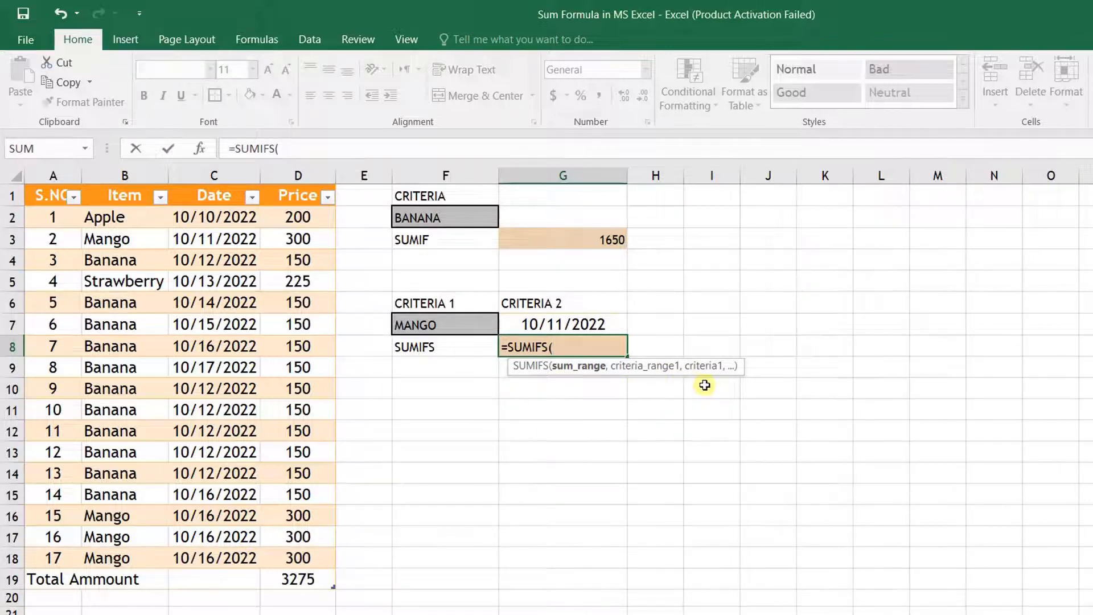
pyautogui.click(204, 152)
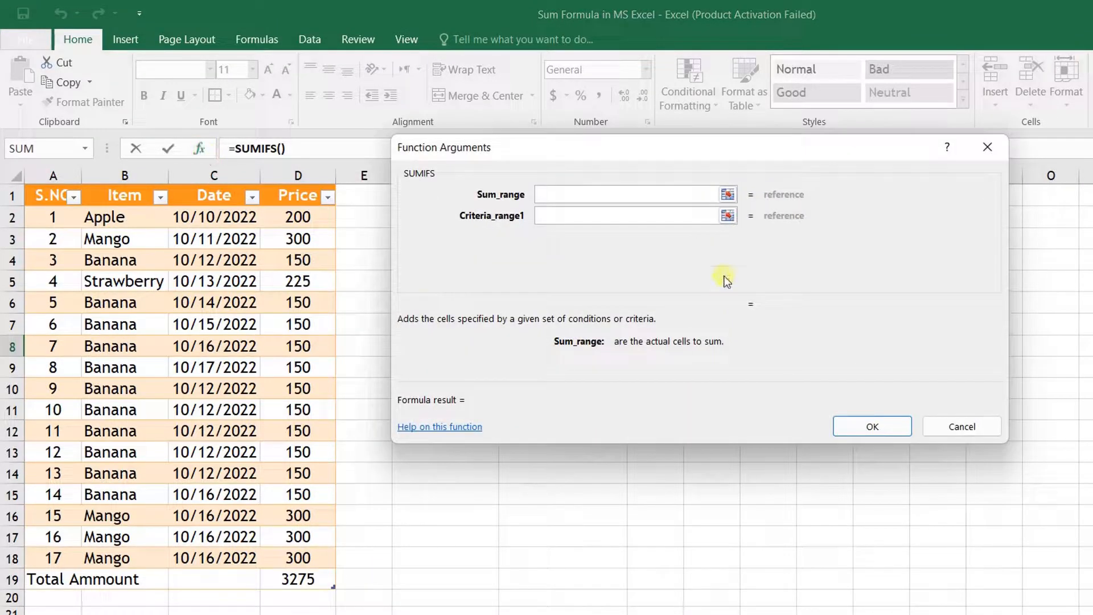
pyautogui.moveTo(715, 149); pyautogui.dragTo(682, 399)
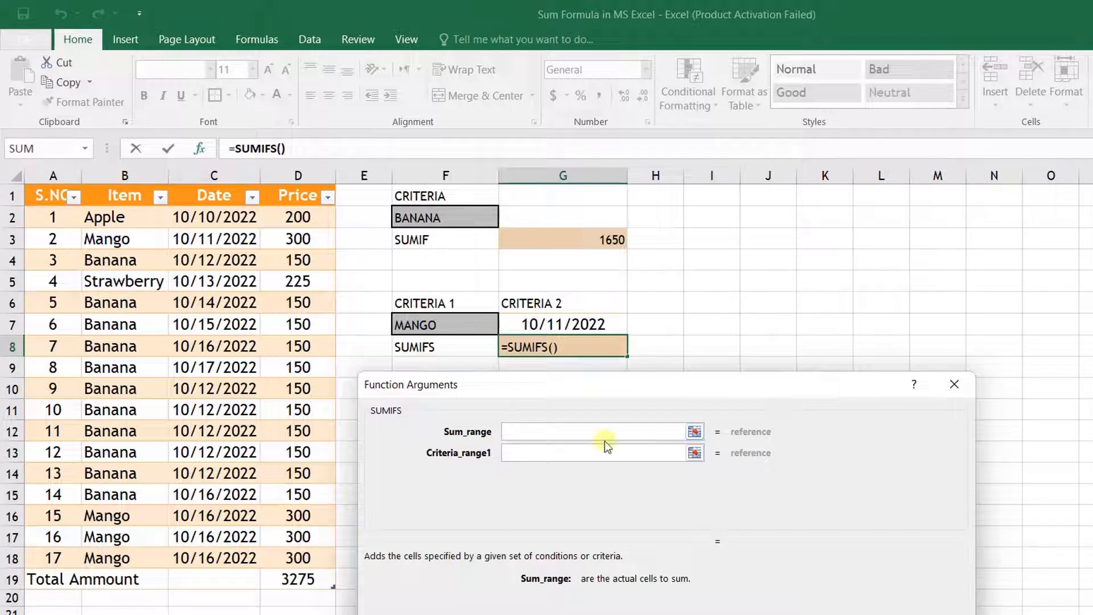
# - Set the SUMIFS sum range to the prices in D2:D18
pyautogui.click(694, 434)
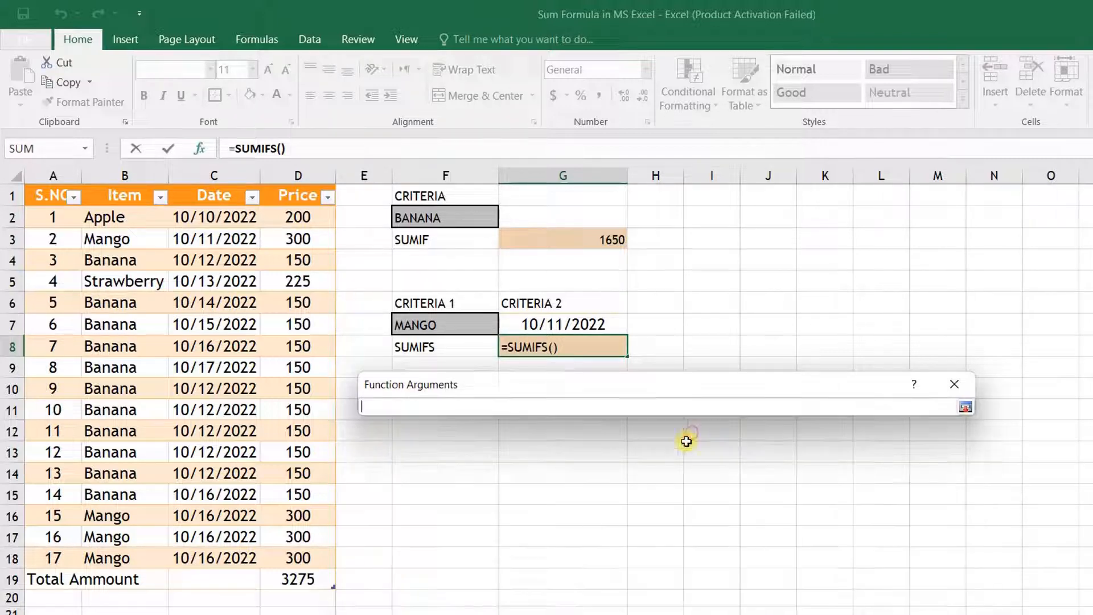
pyautogui.moveTo(288, 216); pyautogui.dragTo(295, 556)
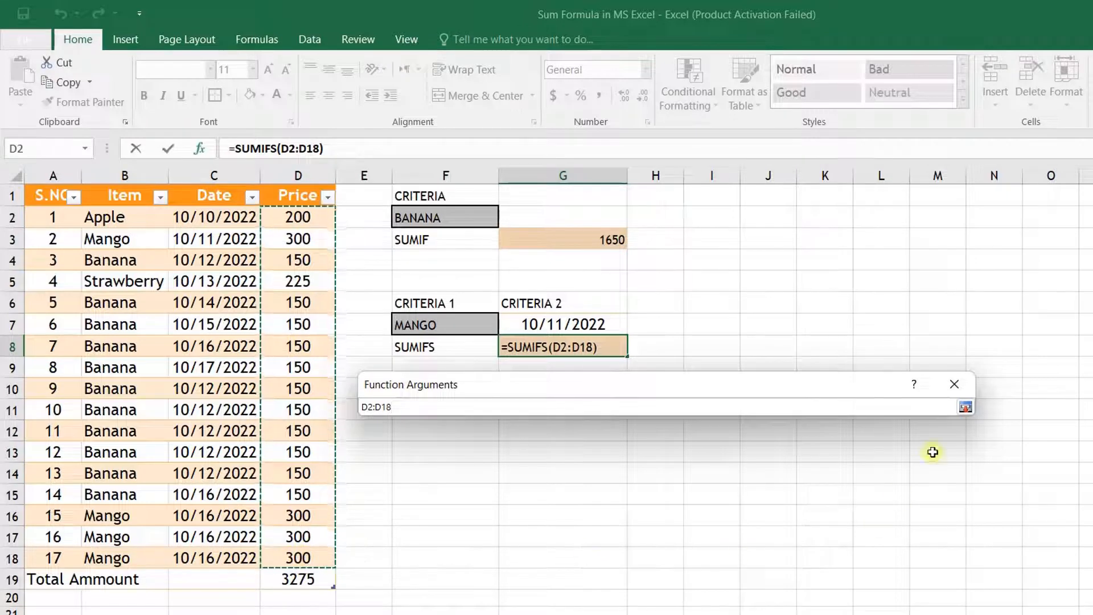
pyautogui.click(965, 407)
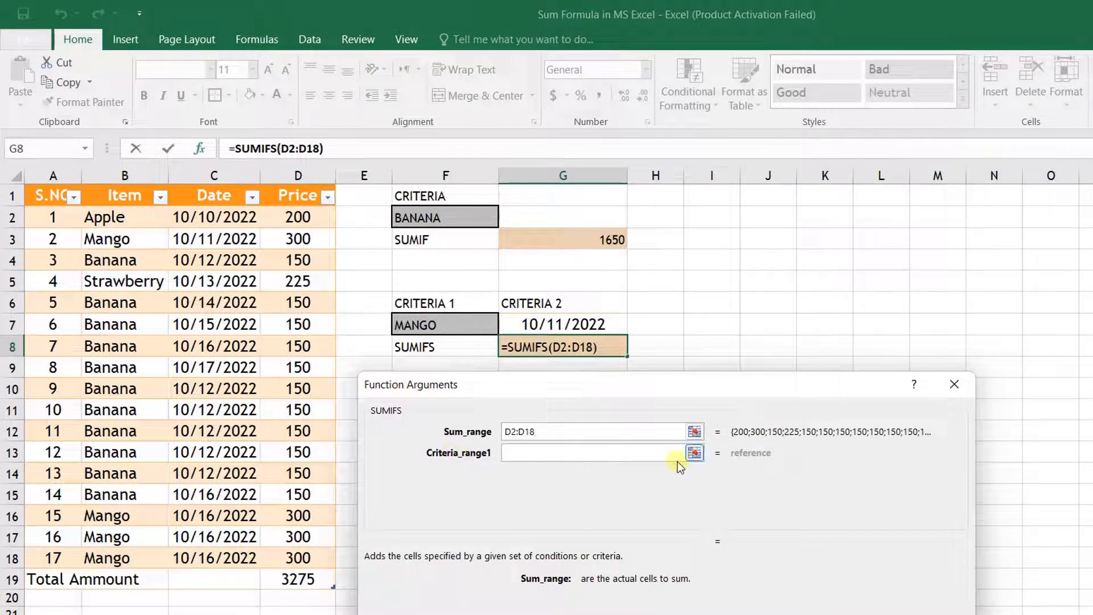
# - Set the first SUMIFS criteria range to the items in B2:B18, with cell F7 as its criterion
pyautogui.click(694, 453)
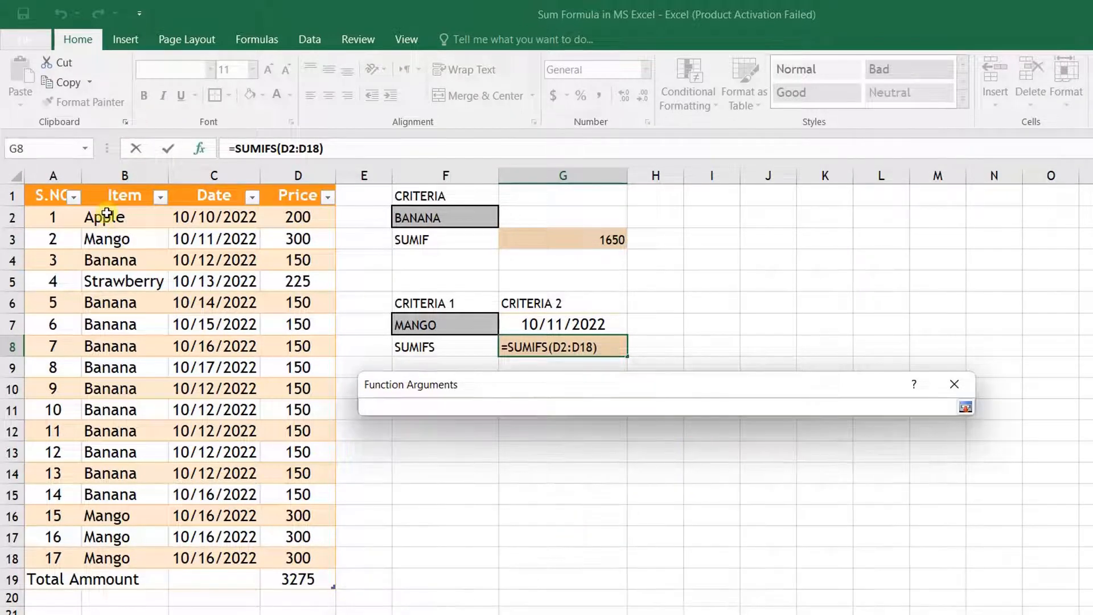
pyautogui.moveTo(108, 215); pyautogui.dragTo(122, 548)
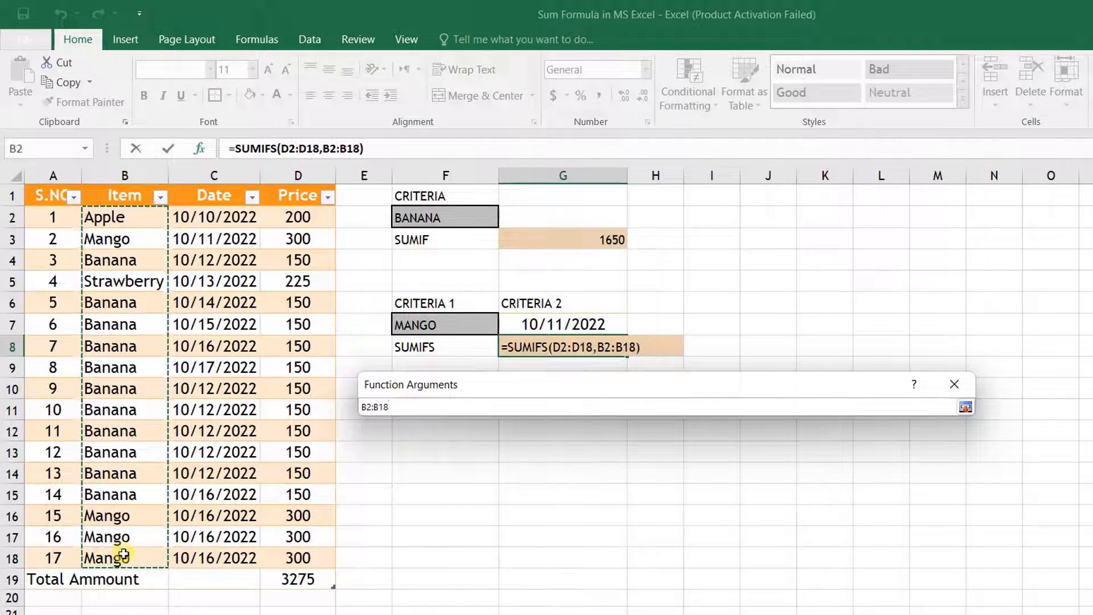
pyautogui.click(965, 406)
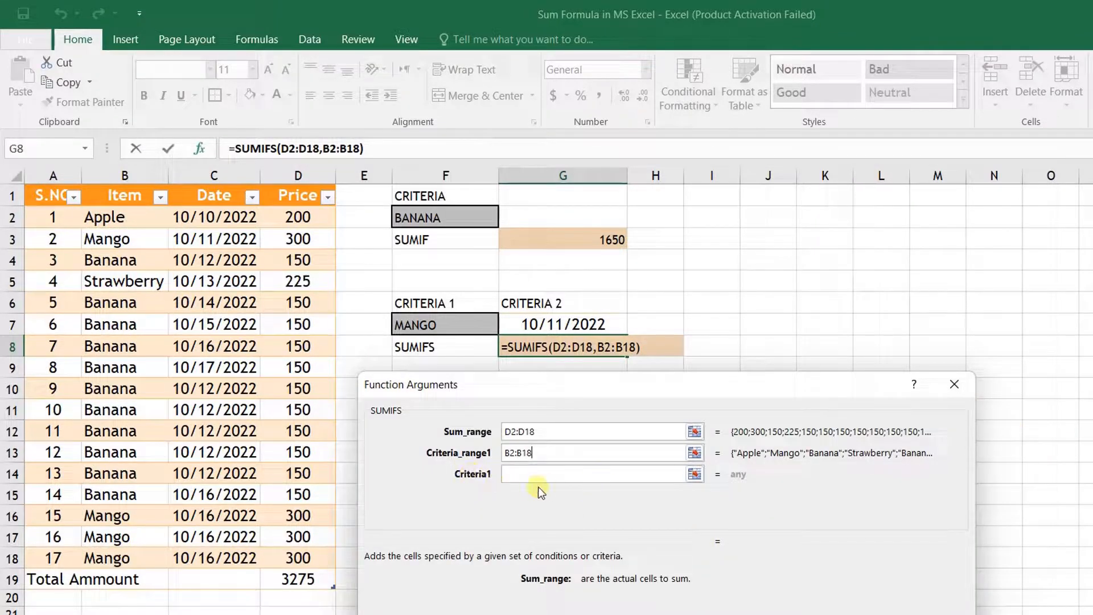
pyautogui.click(694, 477)
pyautogui.click(694, 475)
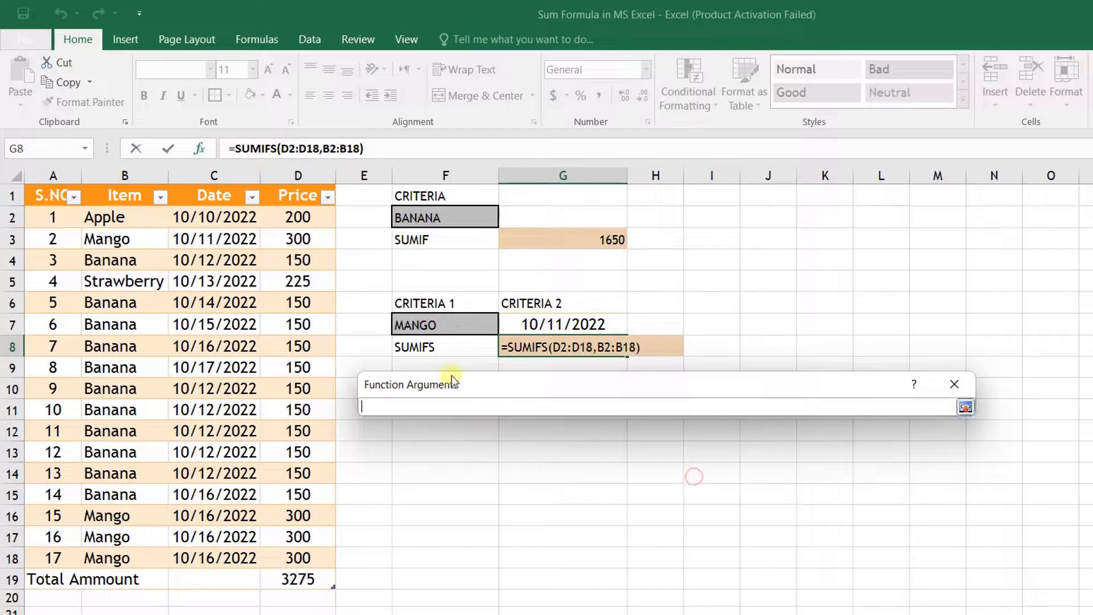
pyautogui.click(428, 326)
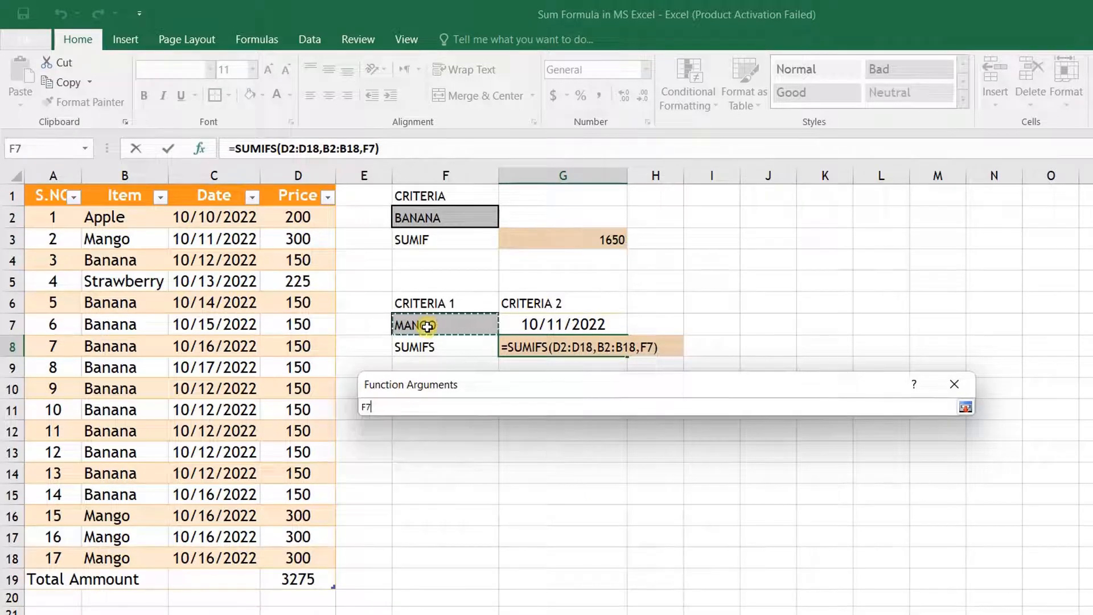
pyautogui.click(966, 408)
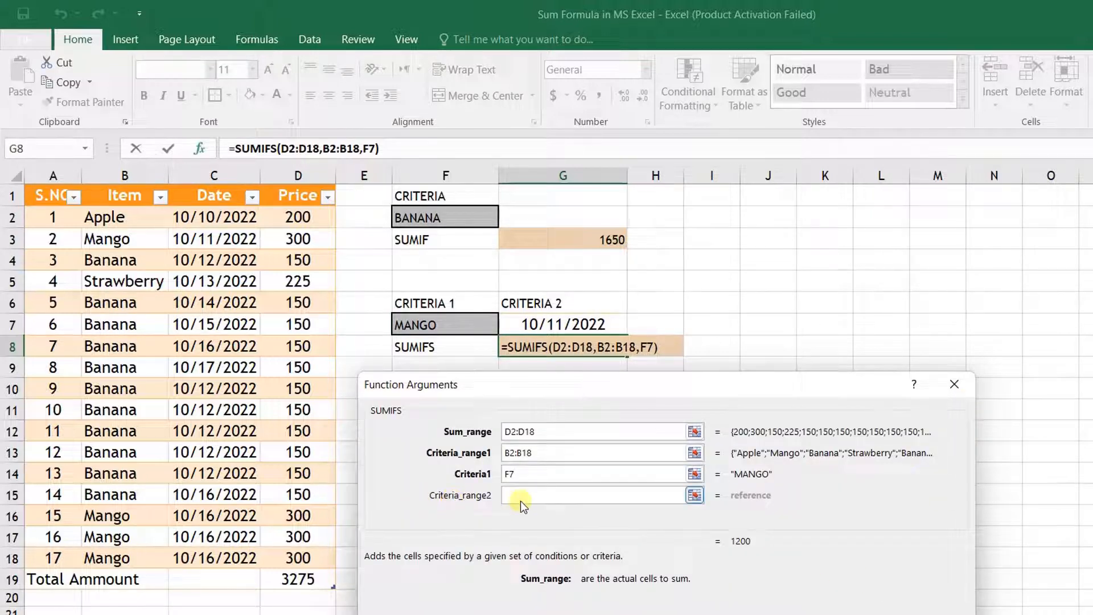
# - Set the second criteria range to the dates in C2:C18 with G7 as its criterion, and enter the SUMIFS formula
pyautogui.click(693, 496)
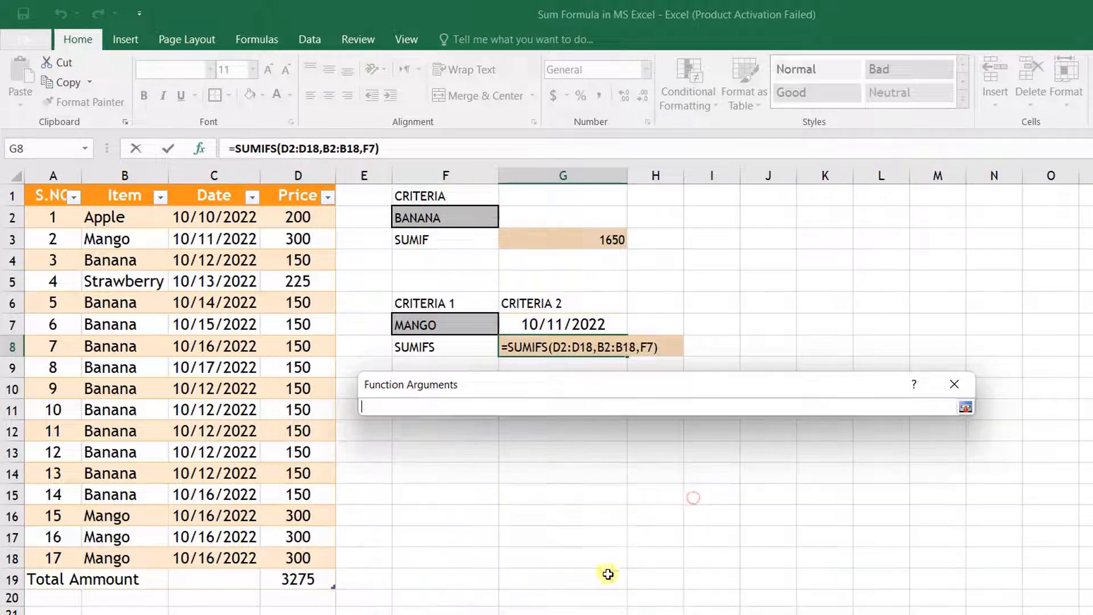
pyautogui.moveTo(213, 217); pyautogui.dragTo(210, 557)
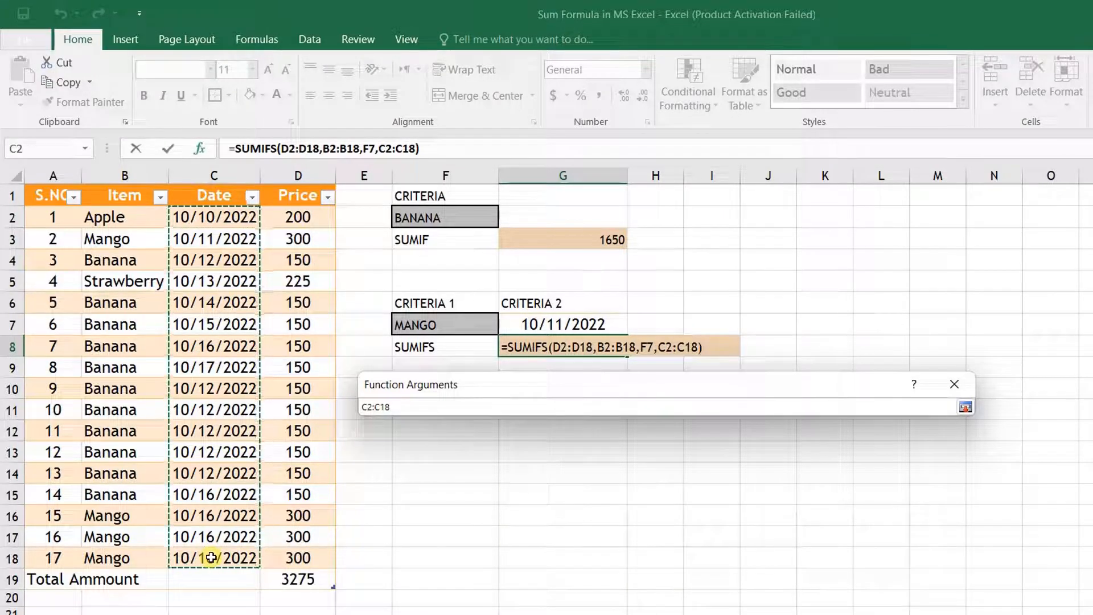
pyautogui.click(965, 407)
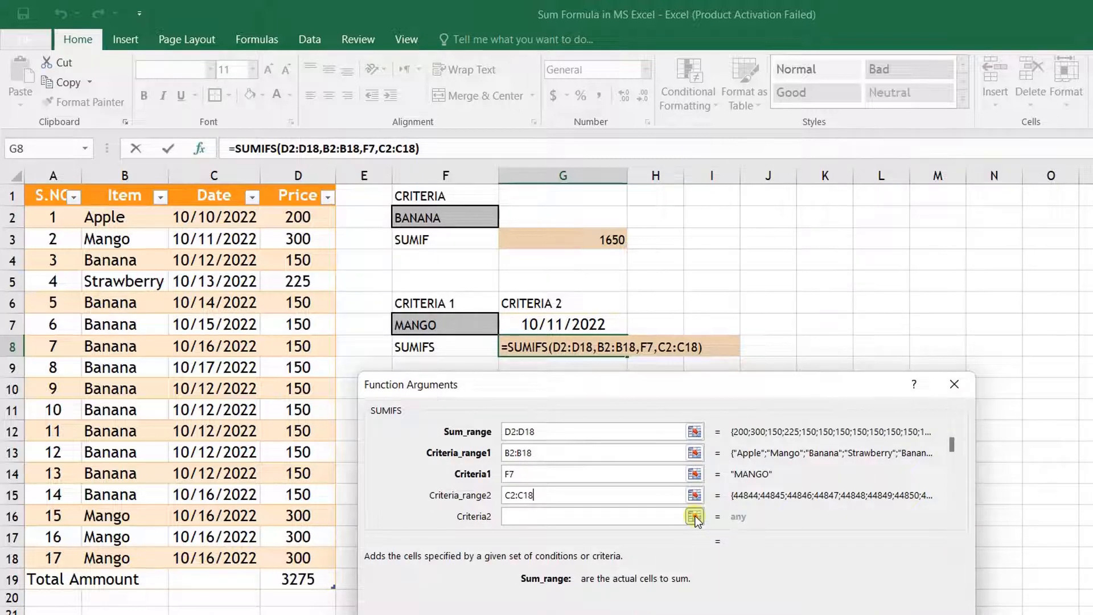
pyautogui.click(695, 516)
pyautogui.click(537, 325)
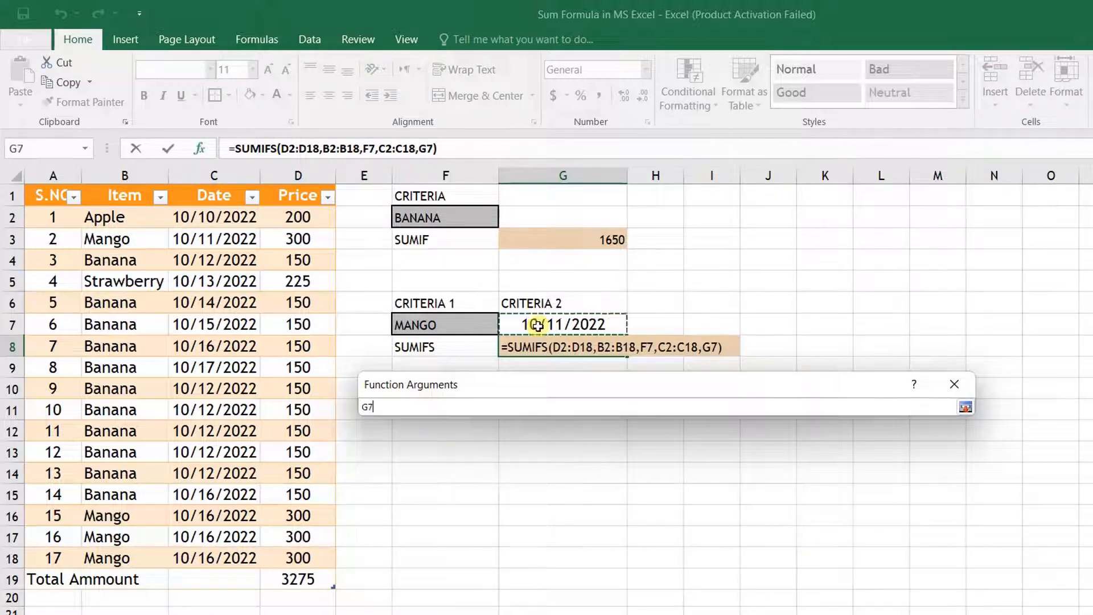
pyautogui.click(965, 408)
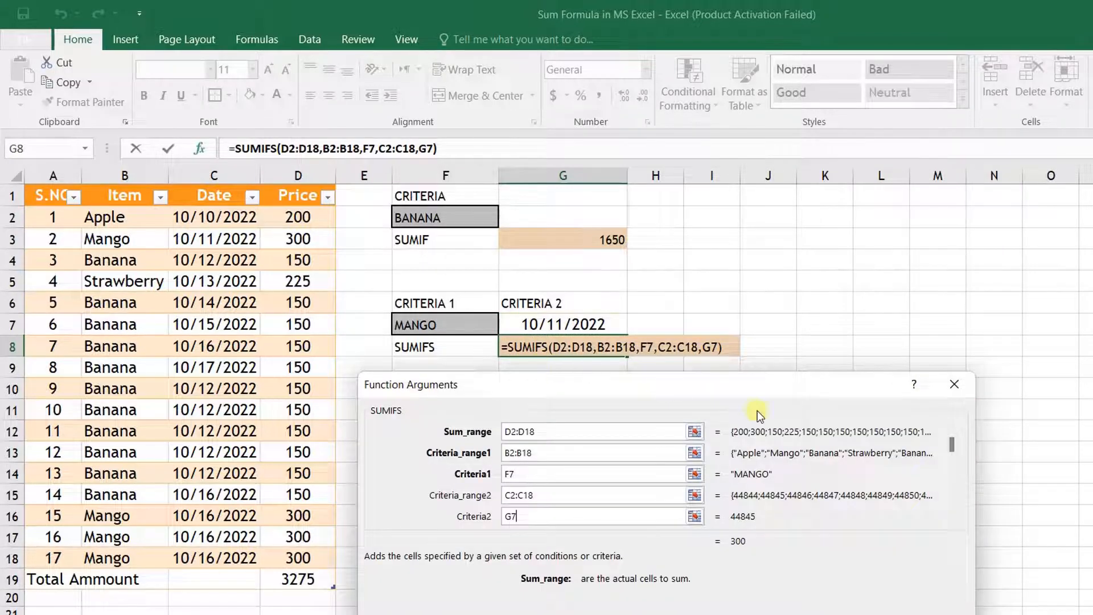
pyautogui.moveTo(759, 390); pyautogui.dragTo(768, 338)
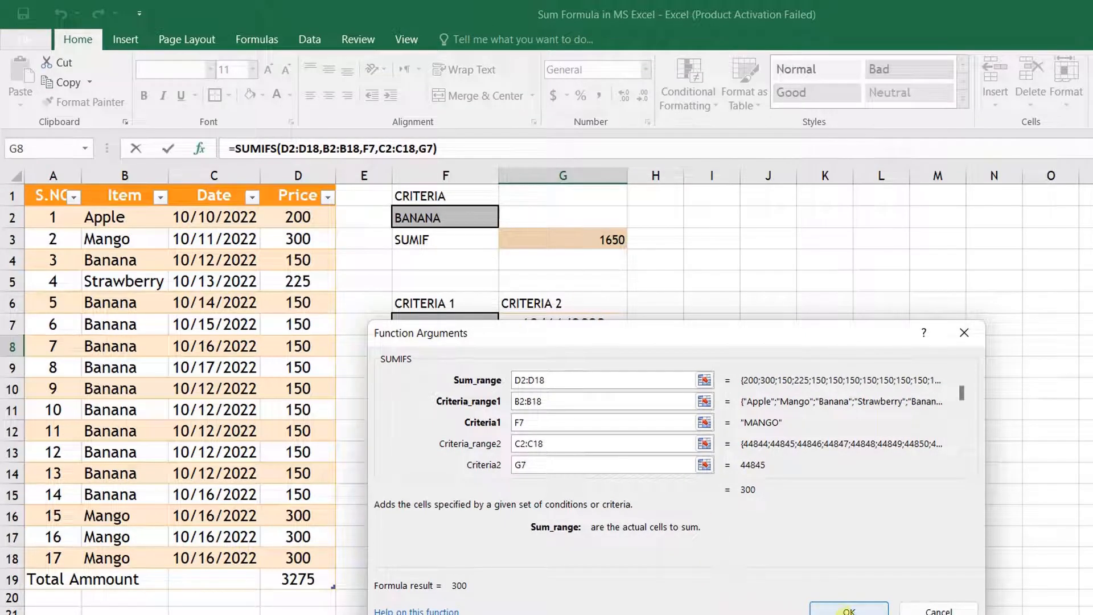
pyautogui.click(849, 609)
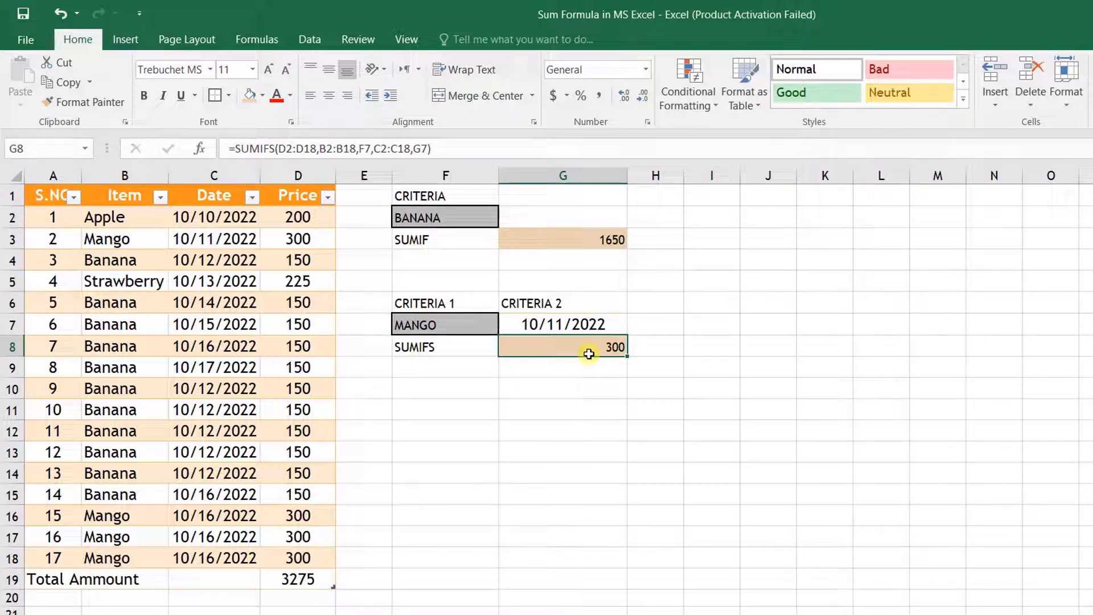
pyautogui.click(562, 390)
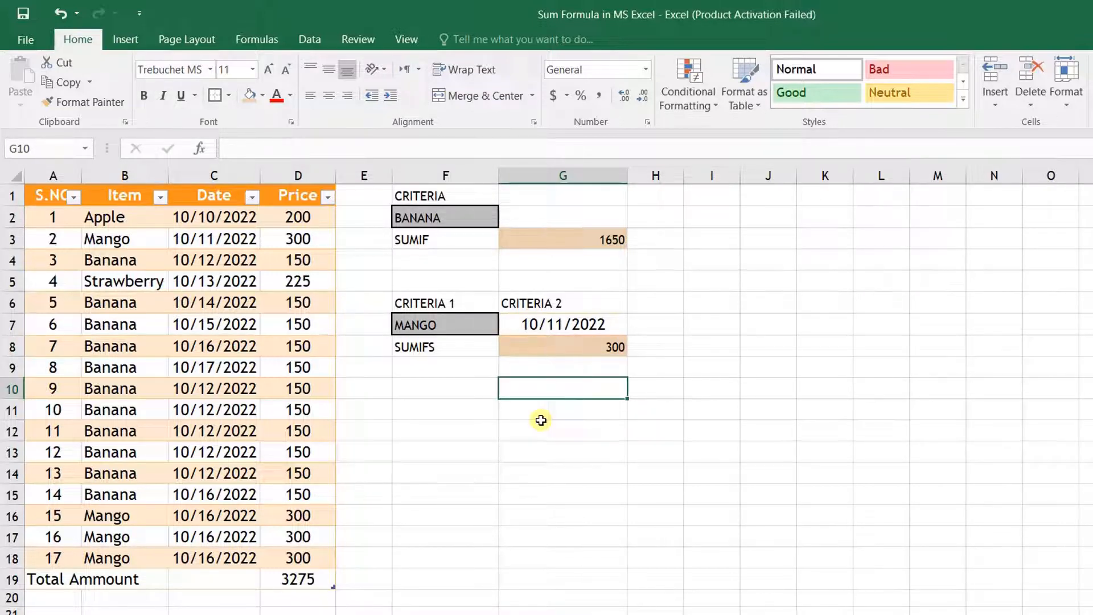